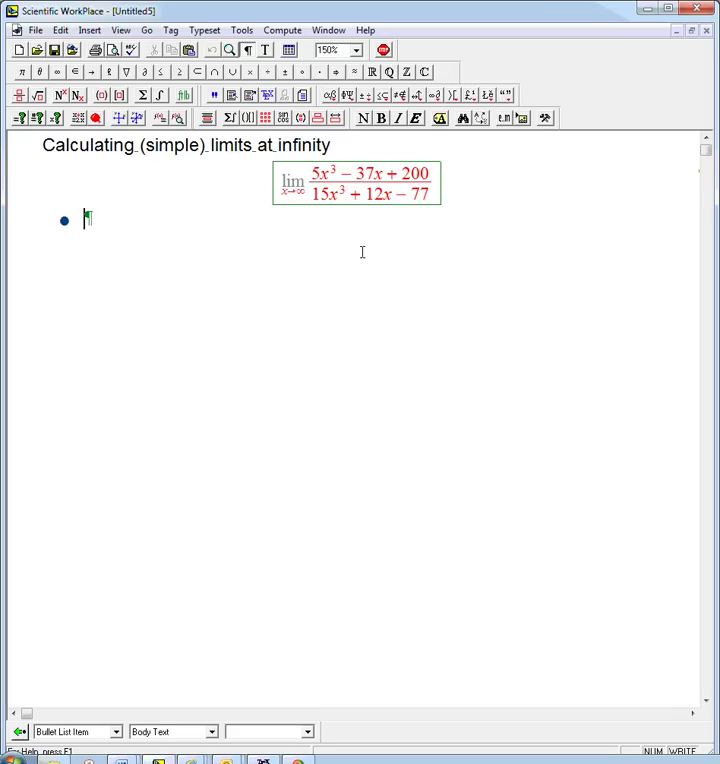
- Type 'Intuition: when' as the bullet's opening, correcting the typos
text(Intuit)
text(u)
key(BackSpace)
text(ionL)
key(BackSpace)
text(: when)
key(Home)
text(x)
key(Left)
text(is)
key(BackSpace)
key(BackSpace)
key(BackSpace)
key(Delete)
key(BackSpace)
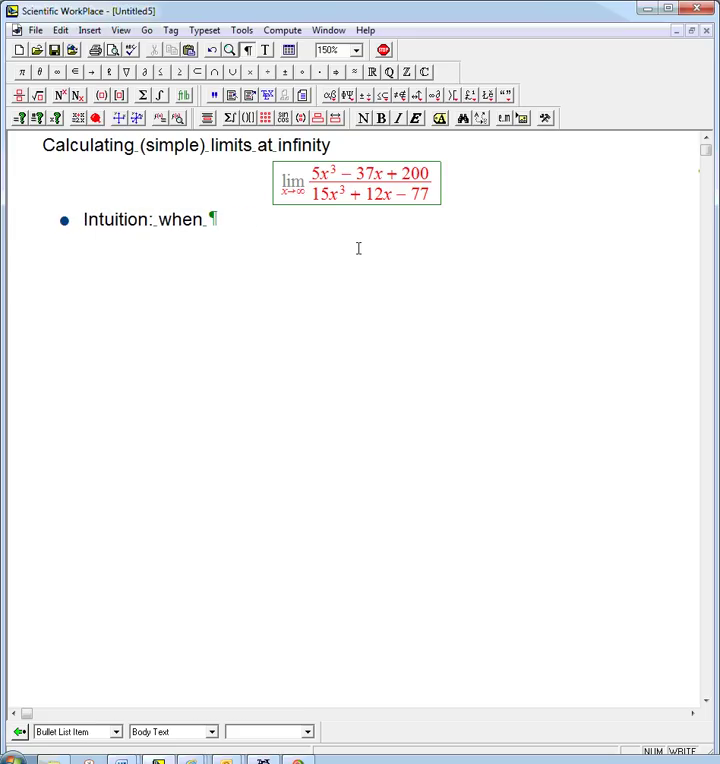
- Finish with math x and 'is large, only the leading terms matter', then start a new bullet
text(x)
key(ctrl+t)
text(is large, only the lea)
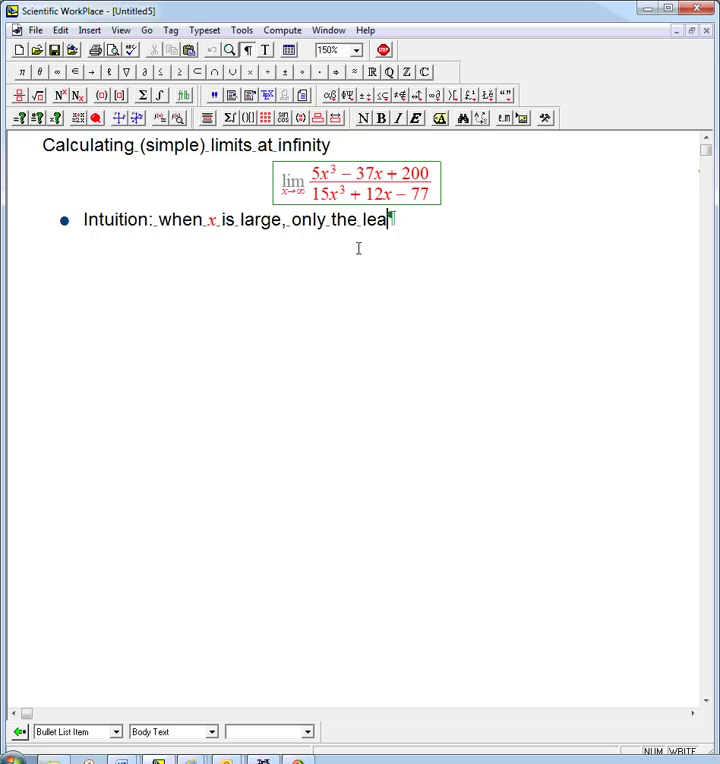
text(ding terms matter)
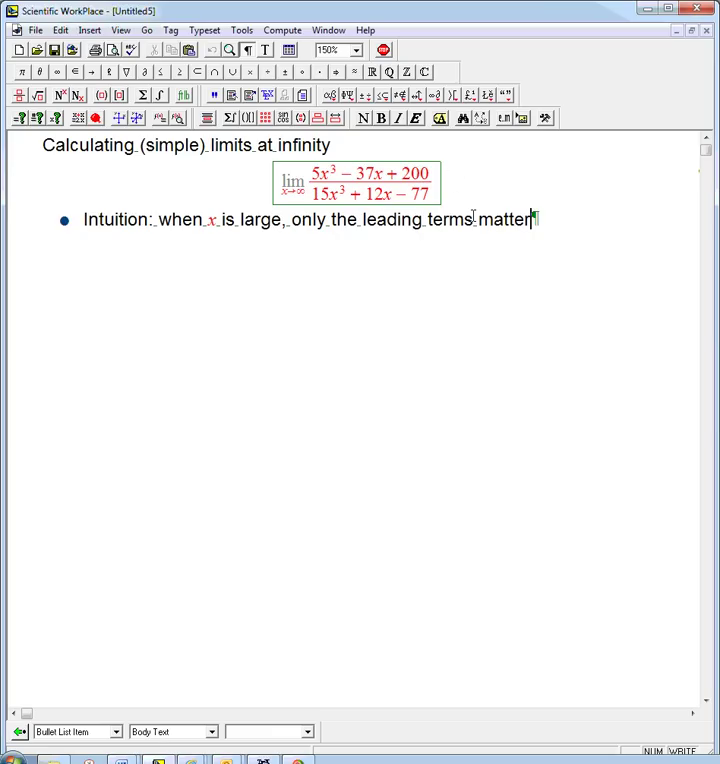
key(Return)
- Type 'Quick method: cover-up method—cover up non-leading terms' without a final period
text(Quick method: cover-up)
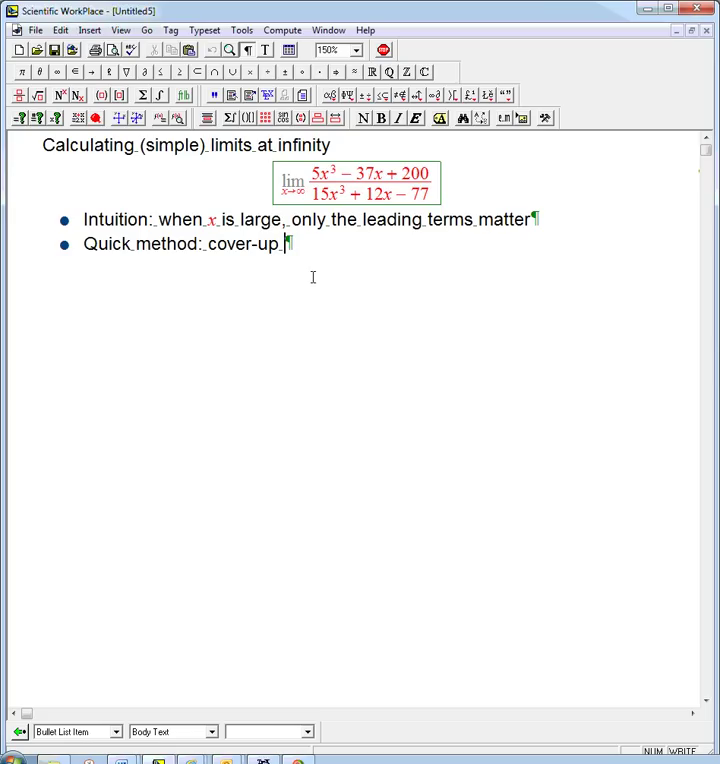
text( method-)
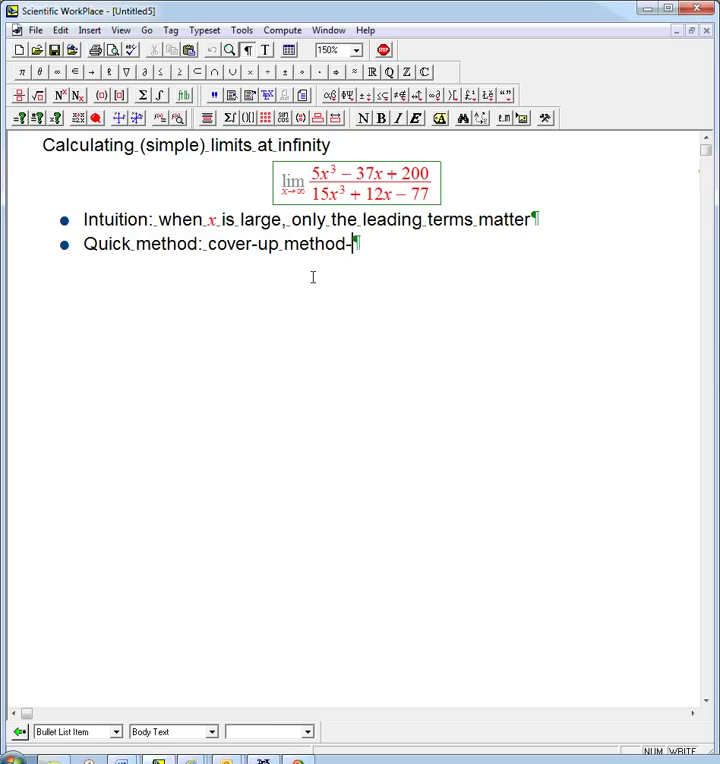
text(--cover up)
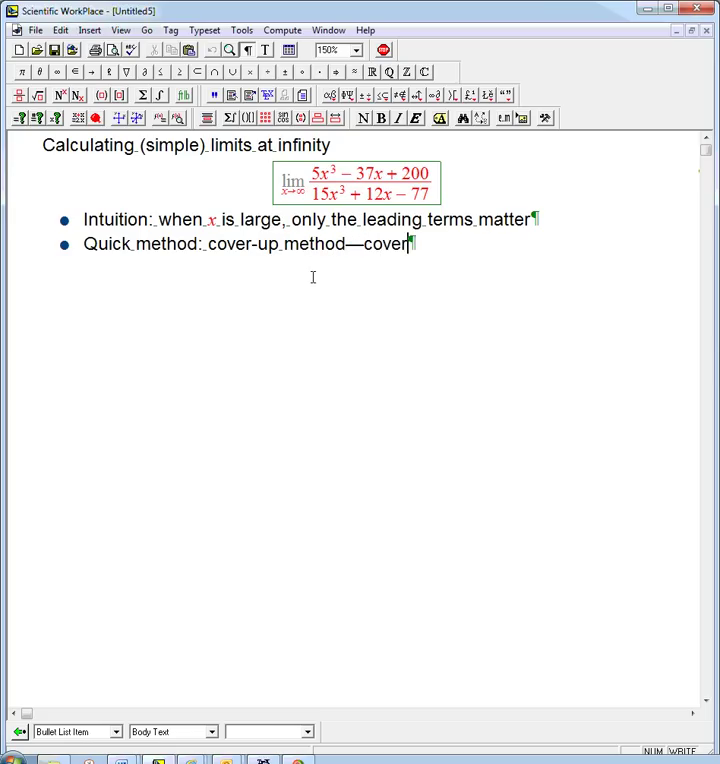
text( non-leading terms.)
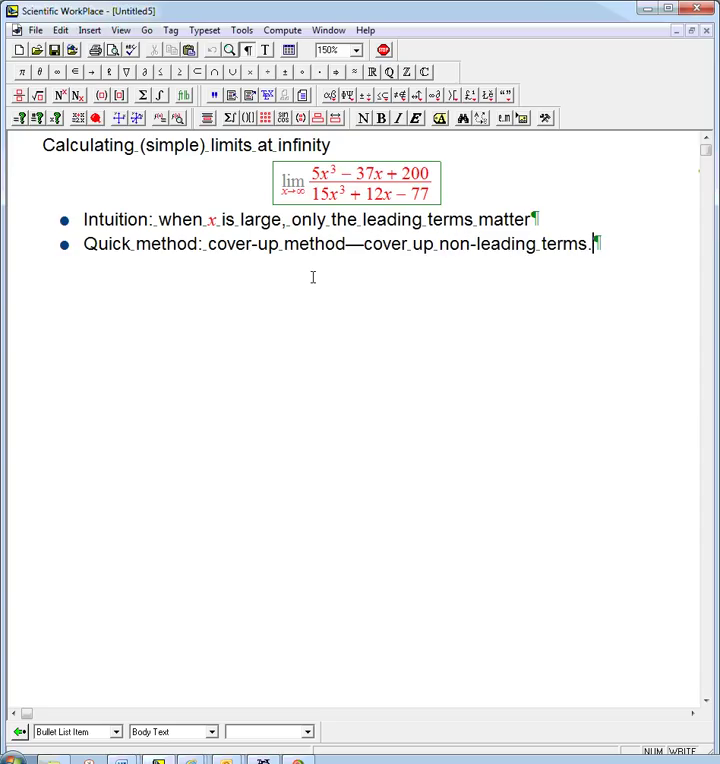
key(BackSpace)
- Add a colon and a display equation holding a pasted copy of the original limit
text(:)
key(ctrl+d)
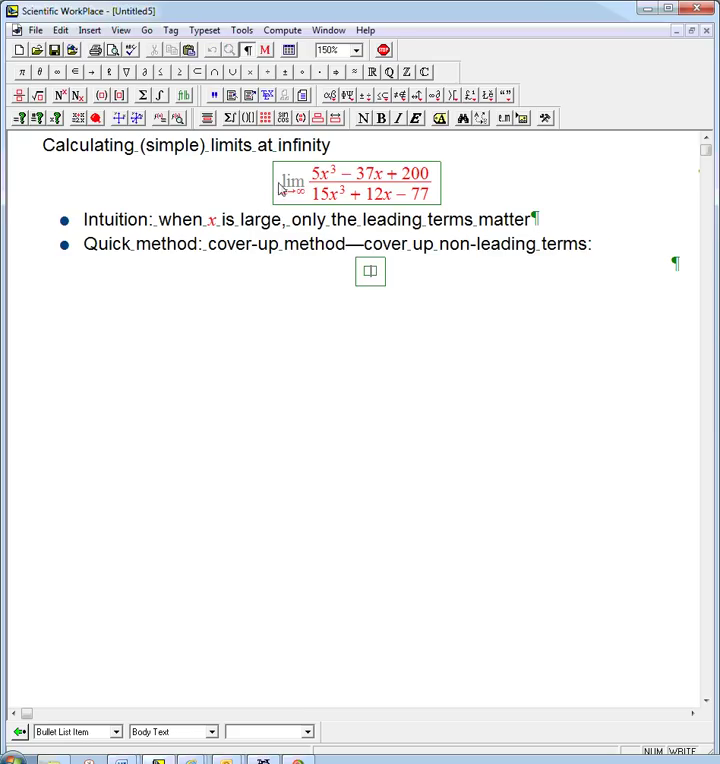
drag(297, 187, 389, 188)
key(ctrl+c)
click(374, 280)
key(ctrl+v)
- Delete the non-leading numerator and denominator terms, leaving lim 5x³/15x³
drag(366, 276, 447, 270)
key(Delete)
drag(365, 297, 444, 293)
key(Delete)
click(414, 289)
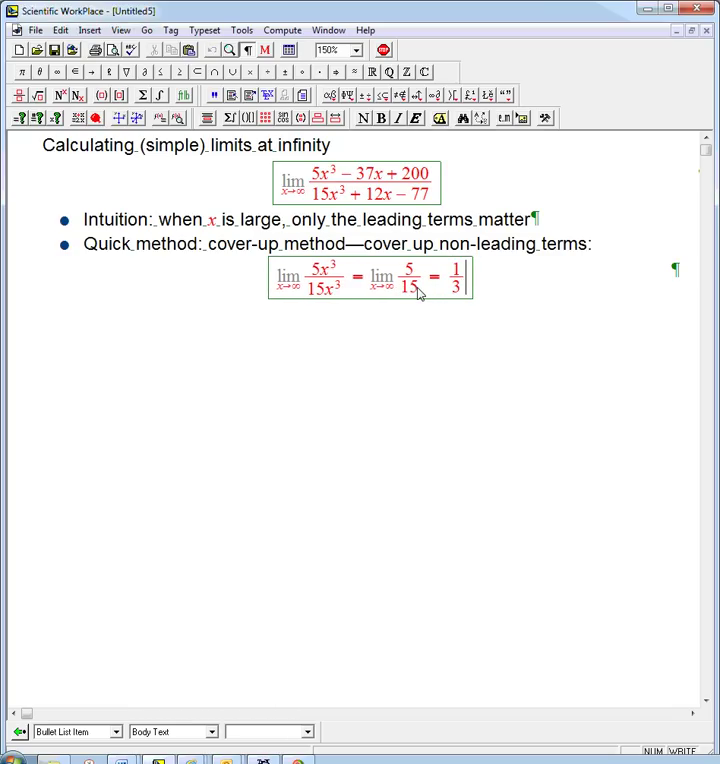
- Add the bullet 'Punch line: here we got the ratio of the leading terms.' and another empty bullet
key(Right)
key(Right)
key(Return)
text(Punch line: here we got the ratio of the leading terms.)
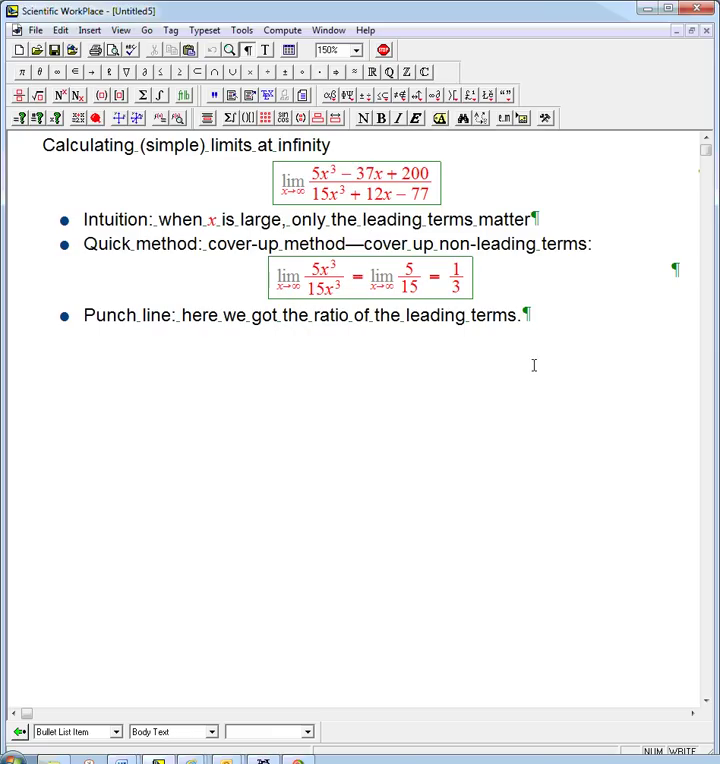
key(Return)
- Insert a display with the copied limit (5x²−37x+200)/(15x³+12x−77) followed by '='
key(ctrl+d)
drag(278, 193, 372, 368)
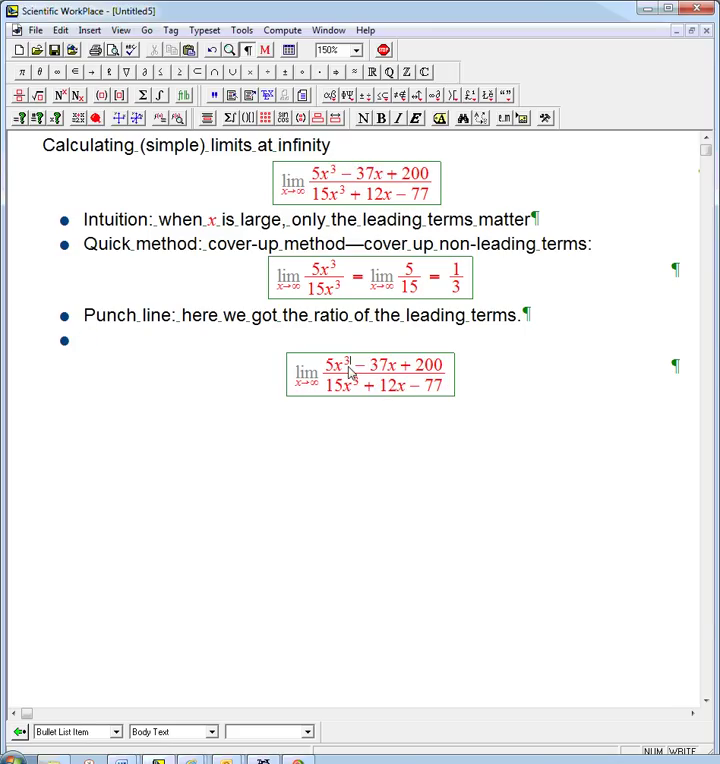
click(452, 370)
key(Return)
key(BackSpace)
text(=)
- Paste the limit after '=' and strip non-leading terms to get lim 5x²/15x³
drag(287, 383, 532, 375)
key(ctrl+c)
key(ctrl+v)
key(Delete)
drag(457, 391, 531, 394)
key(Delete)
click(497, 380)
- Add a row '= lim 5/(15x)' by cancelling x² from the copied fraction
key(Return)
text(=)
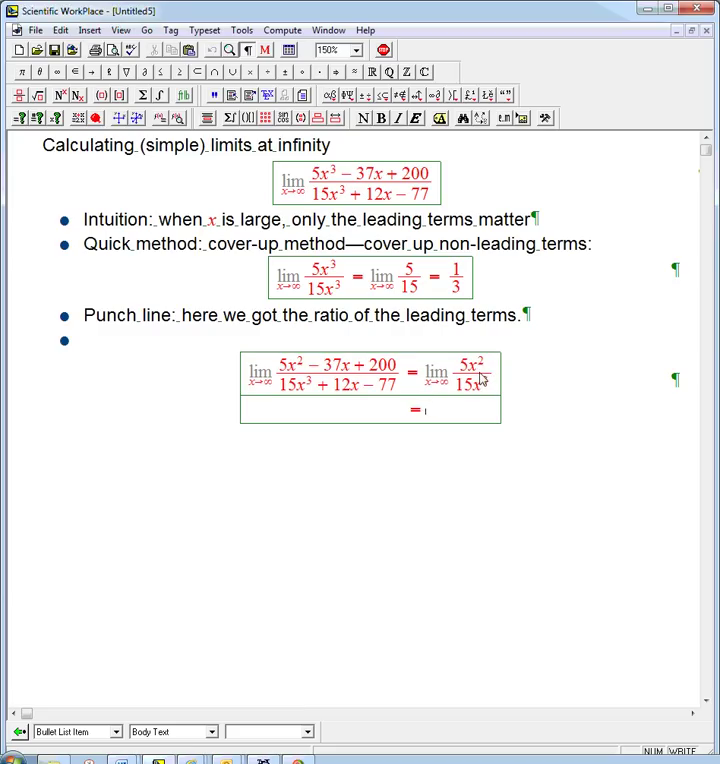
drag(428, 372, 437, 418)
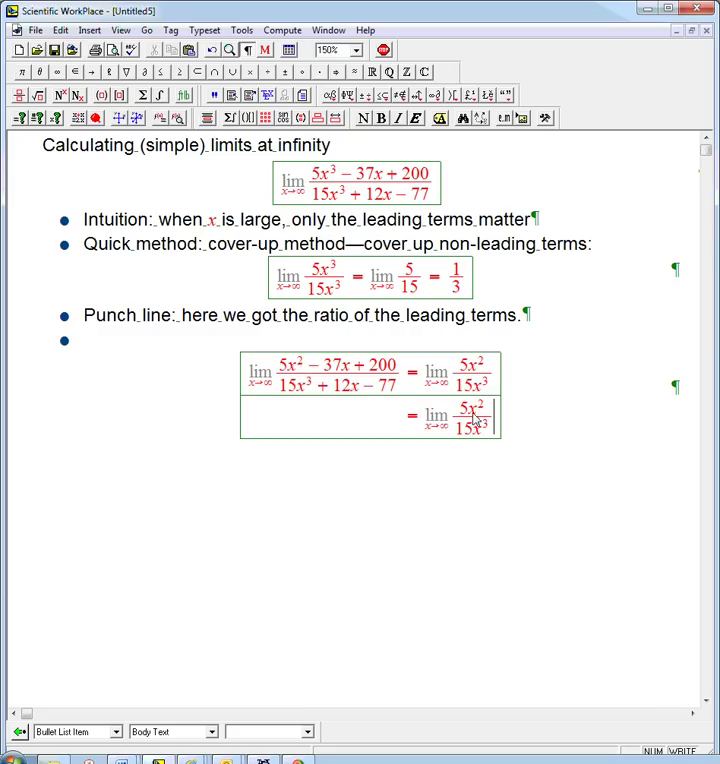
key(BackSpace)
key(BackSpace)
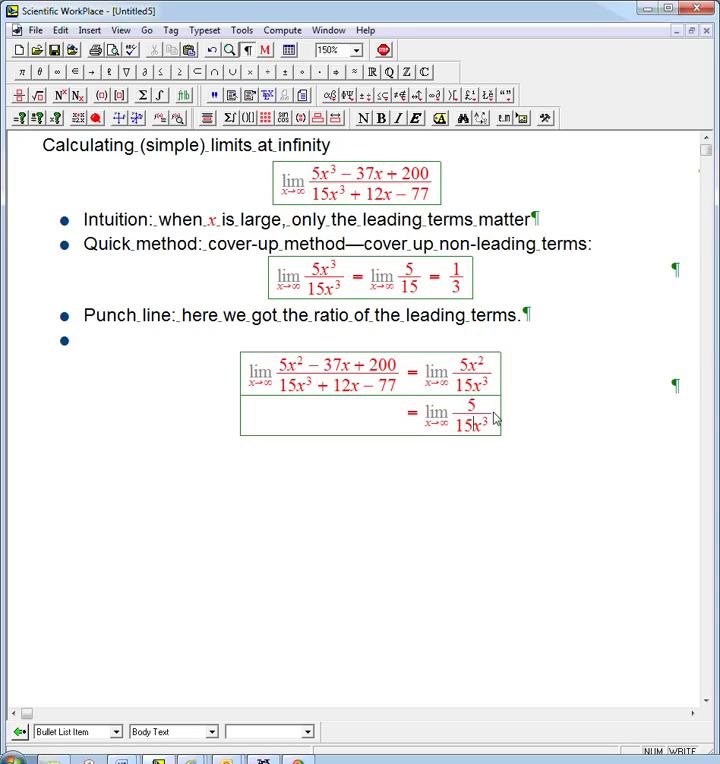
key(BackSpace)
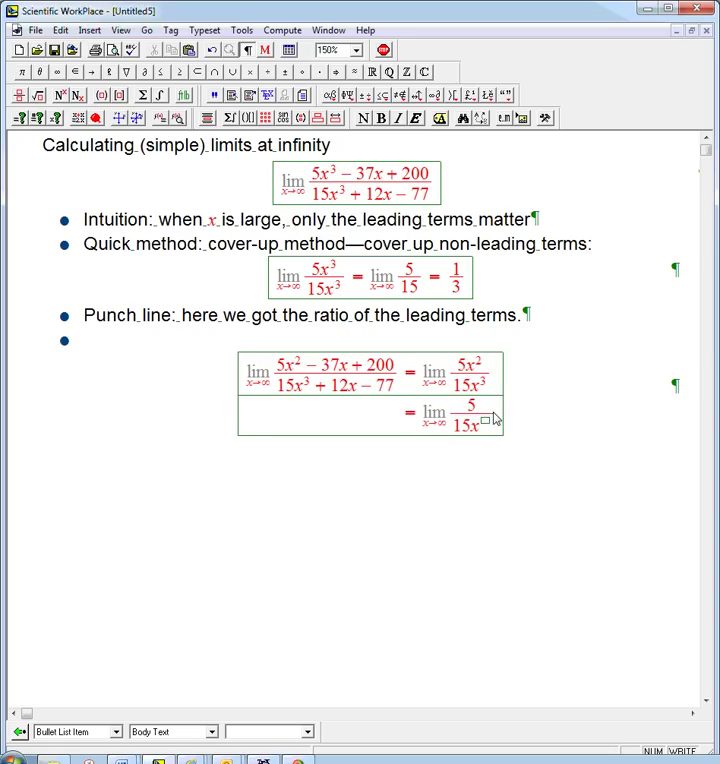
key(BackSpace)
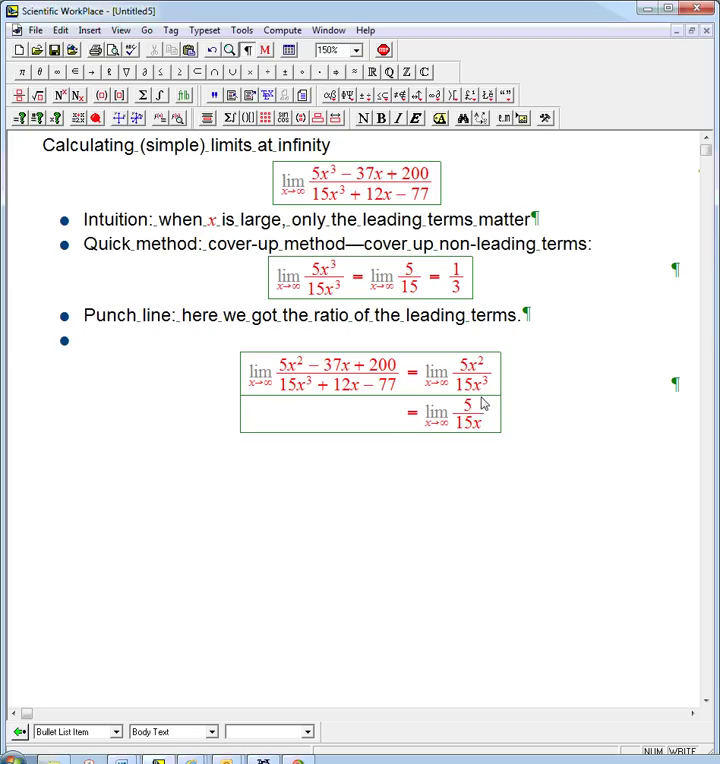
- Add a final row '= 0' and start a 'Building block:' bullet
key(Return)
text(=0)
key(Right)
key(Return)
text(Building block)
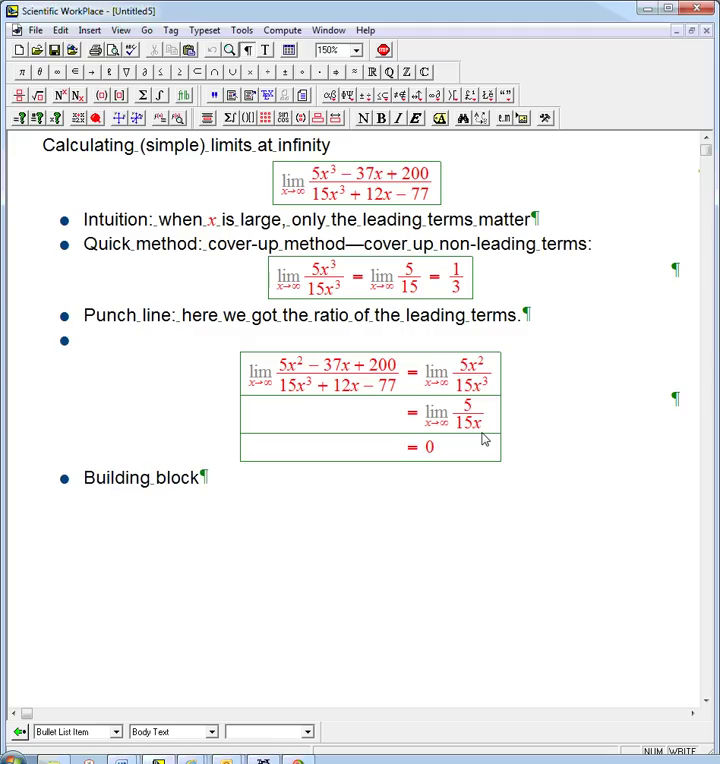
text(:)
- Display lim 1/x = 0 with x→±∞ as the subscript
key(ctrl+d)
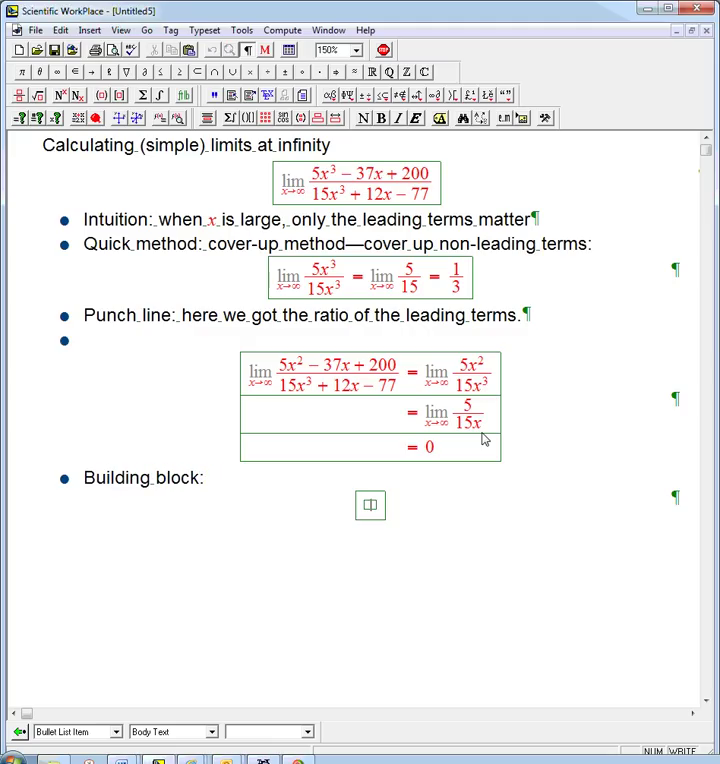
text(lim)
key(ctrl+l)
text(x)
click(91, 72)
click(58, 73)
key(ctrl+f)
text(1/x)
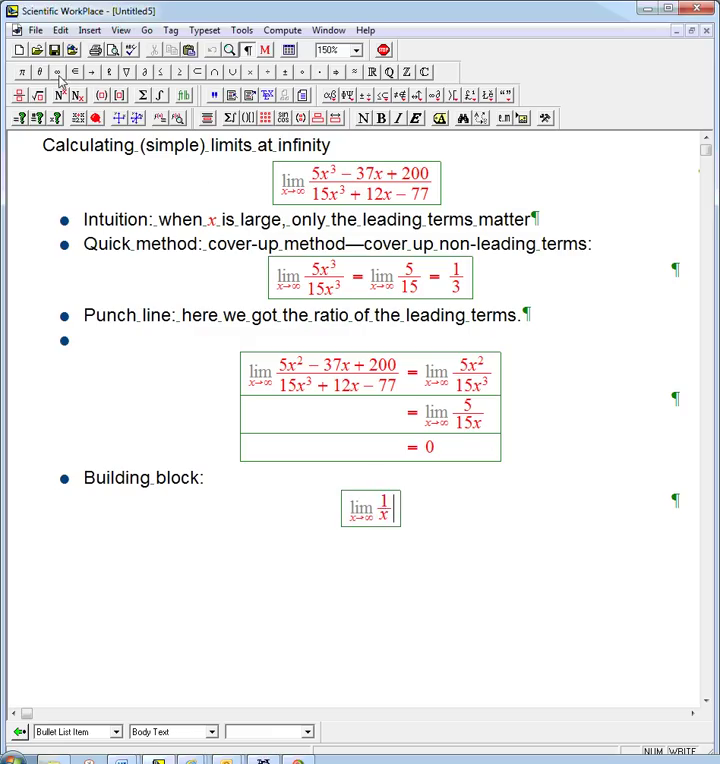
text(=0)
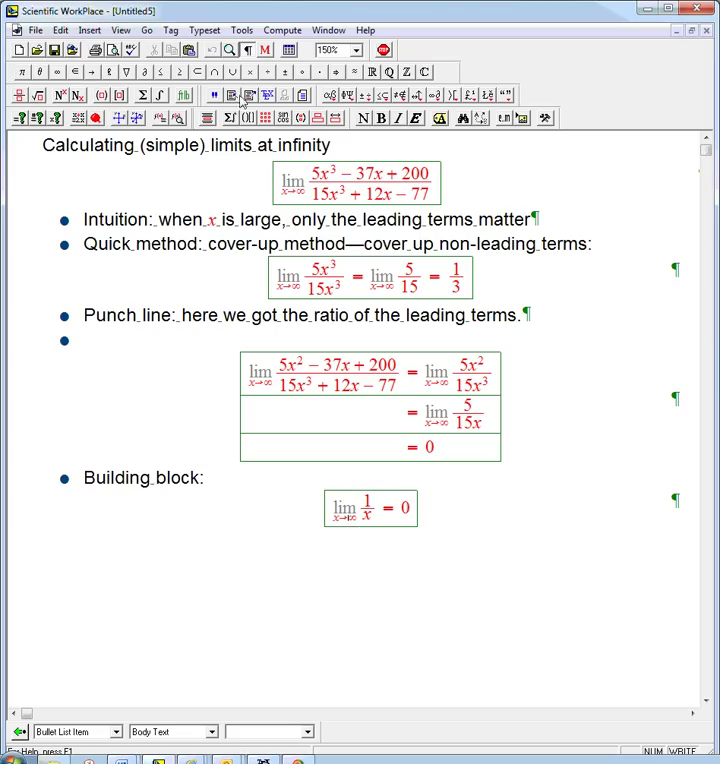
click(284, 72)
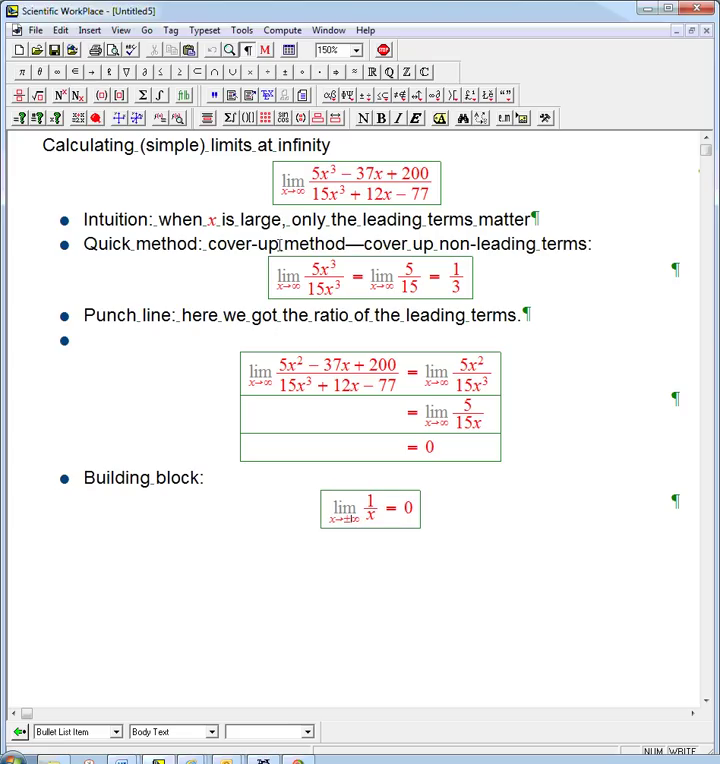
click(414, 508)
click(433, 521)
- Paste the limit as a new display, make the numerator 5x⁴−37x+200, and append '='
key(ctrl+d)
key(BackSpace)
drag(247, 382, 398, 391)
key(ctrl+c)
click(375, 594)
key(ctrl+v)
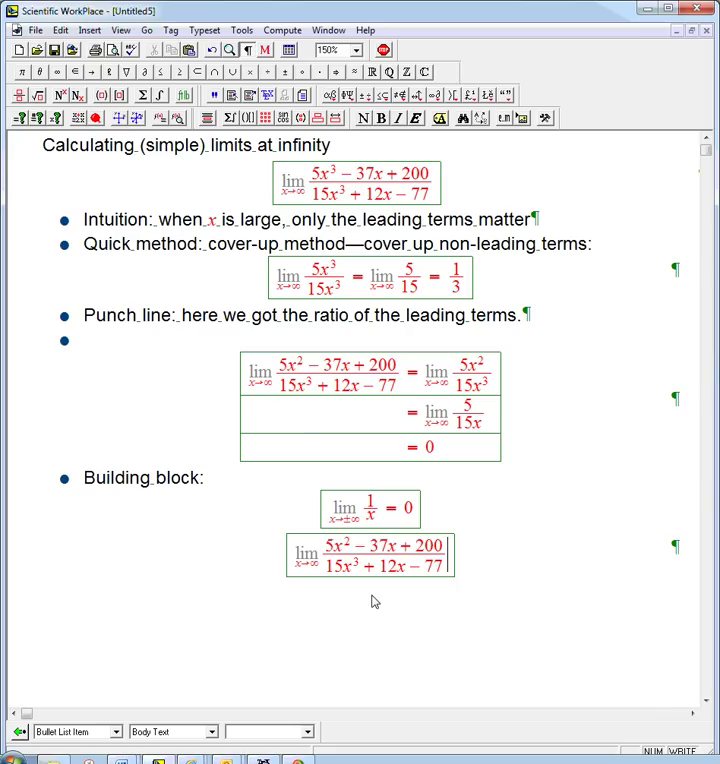
click(349, 549)
click(455, 568)
text(=)
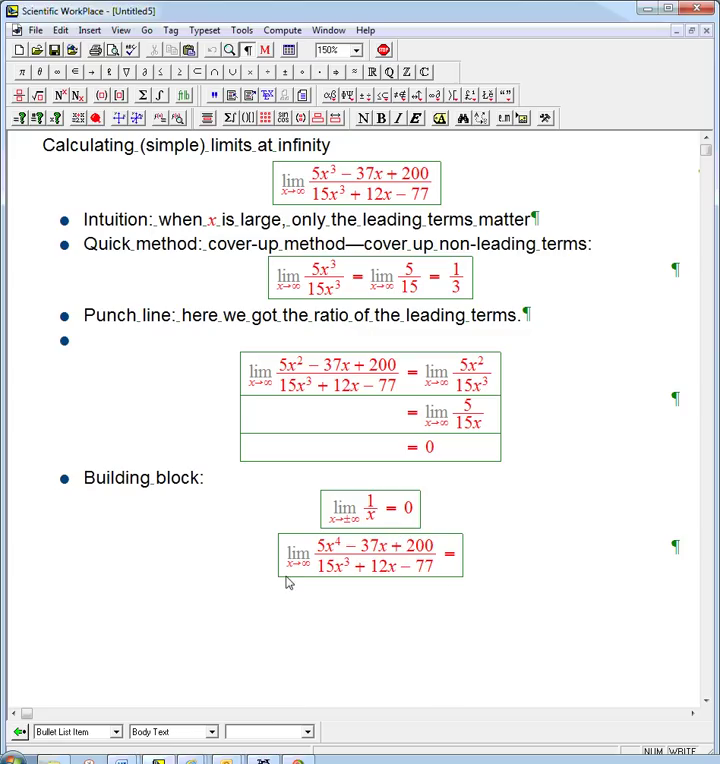
- Write '= lim 5x⁴/15x³' after the original limit
drag(287, 566, 305, 565)
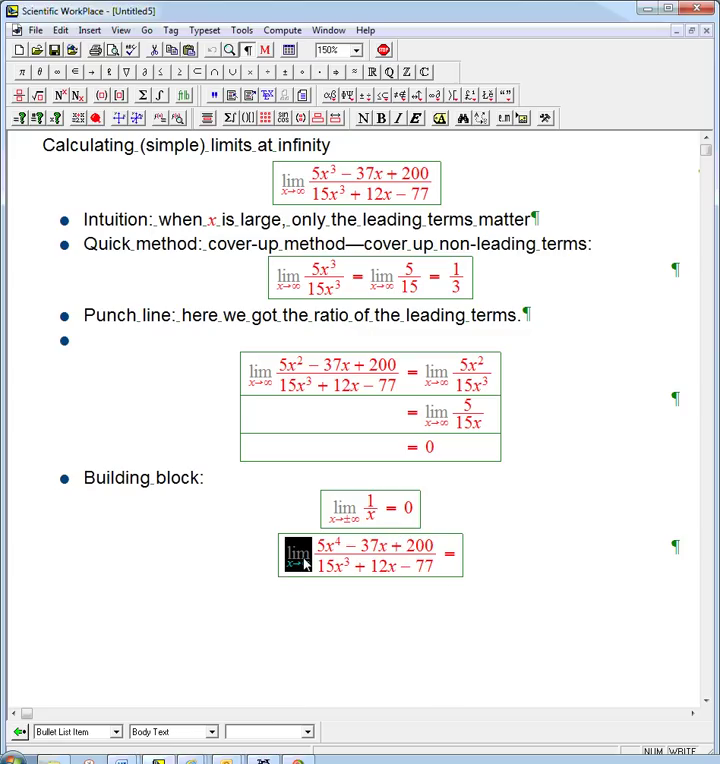
click(459, 560)
key(ctrl+v)
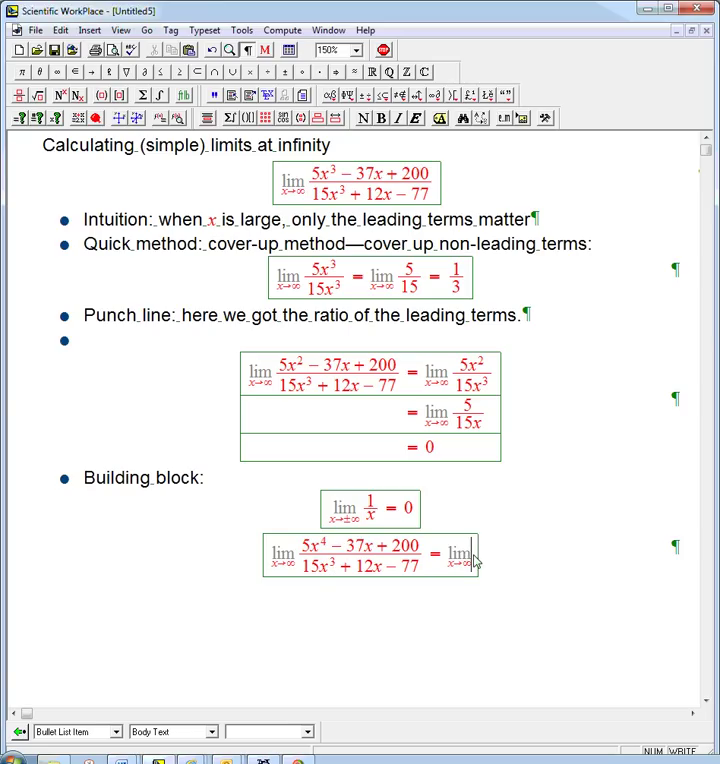
key(ctrl+f)
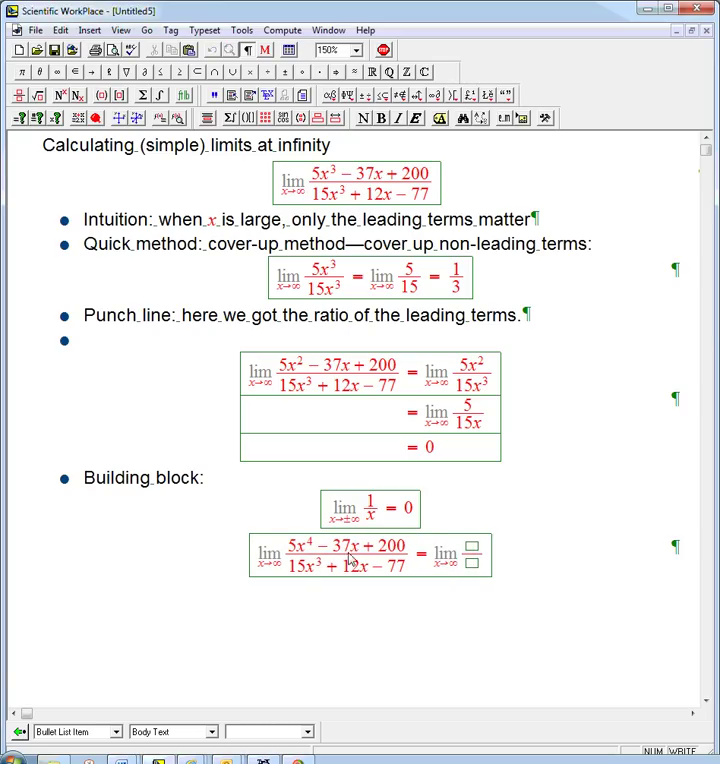
drag(290, 550, 474, 552)
drag(285, 570, 483, 571)
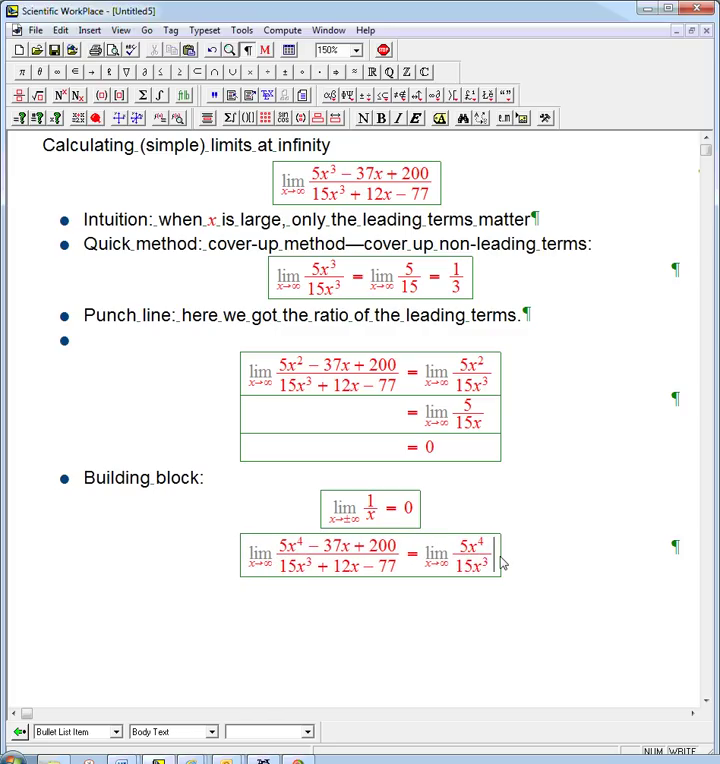
- Add a row '= lim 5x/15' by removing the exponents
key(Return)
text(=)
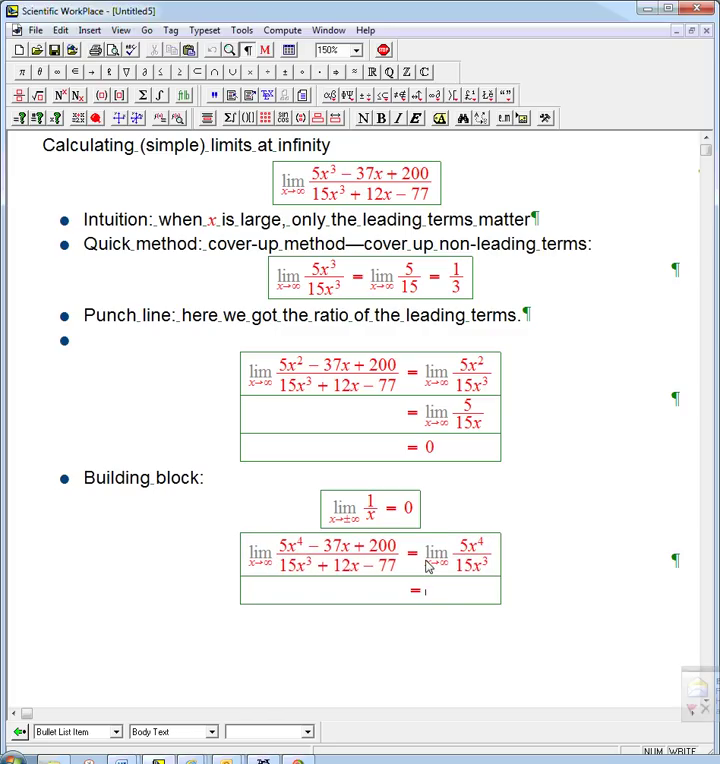
drag(426, 566, 454, 600)
double_click(474, 597)
key(Delete)
key(Delete)
key(BackSpace)
key(BackSpace)
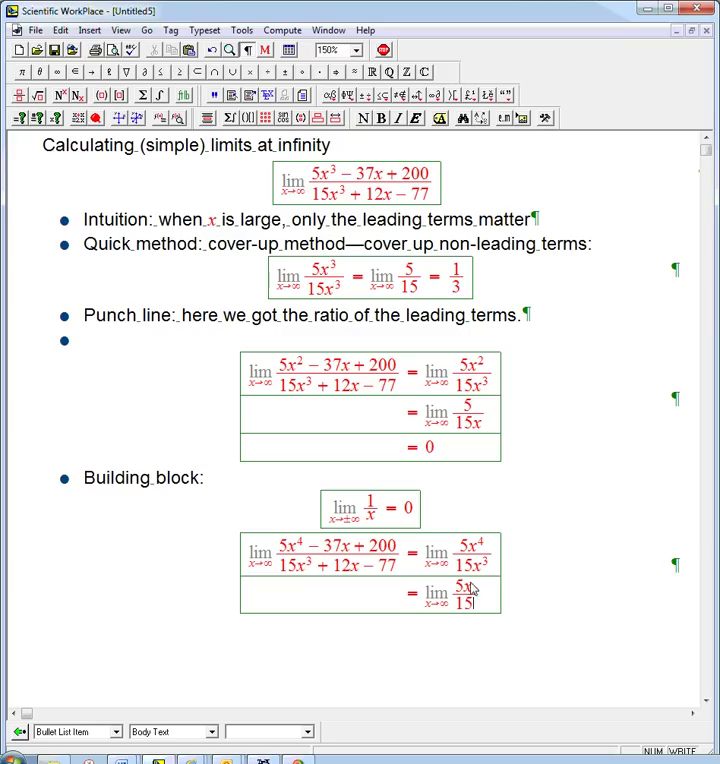
- Add rows '= lim x/3' and '= ∞' to conclude the derivation
key(Return)
drag(443, 600, 472, 604)
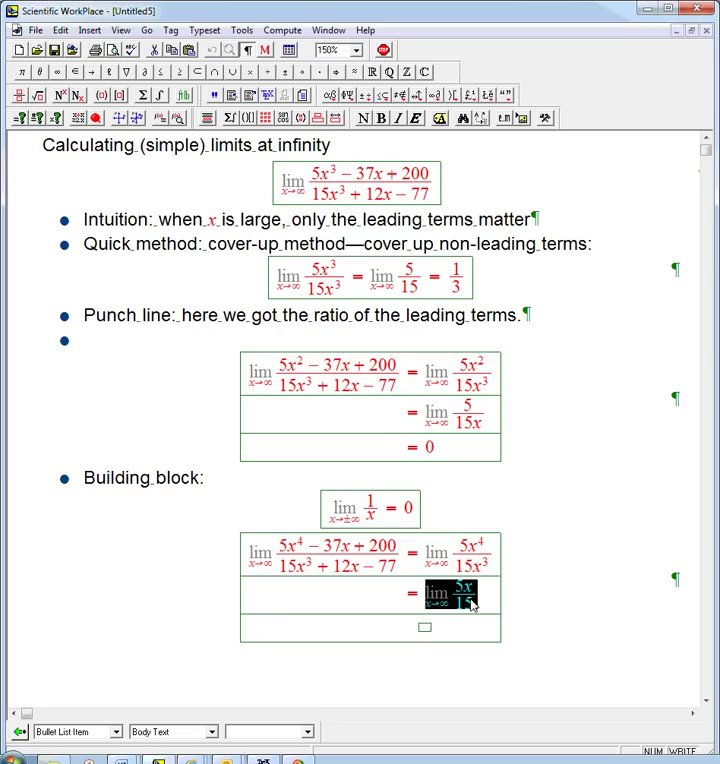
click(422, 629)
key(ctrl+v)
key(BackSpace)
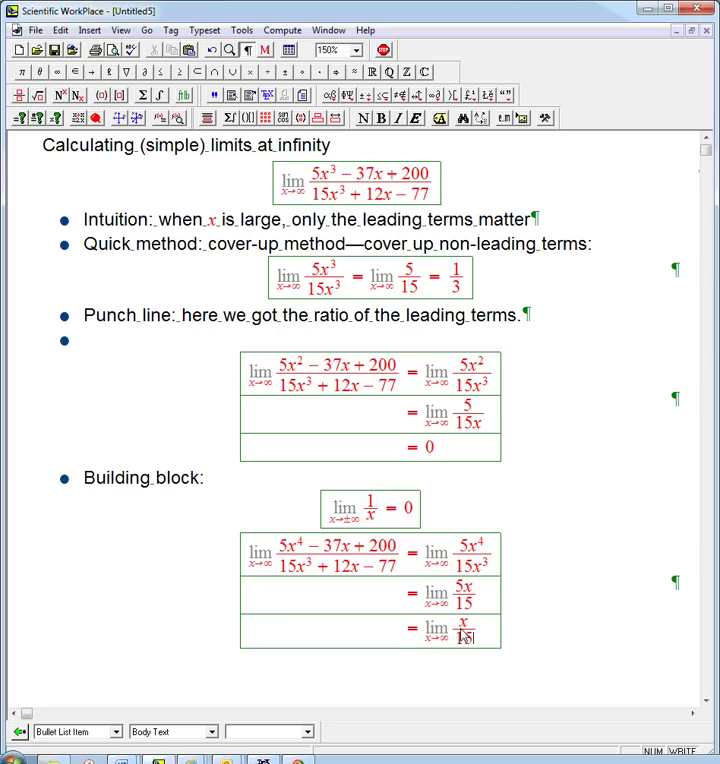
double_click(462, 637)
text(3)
key(Return)
text(=)
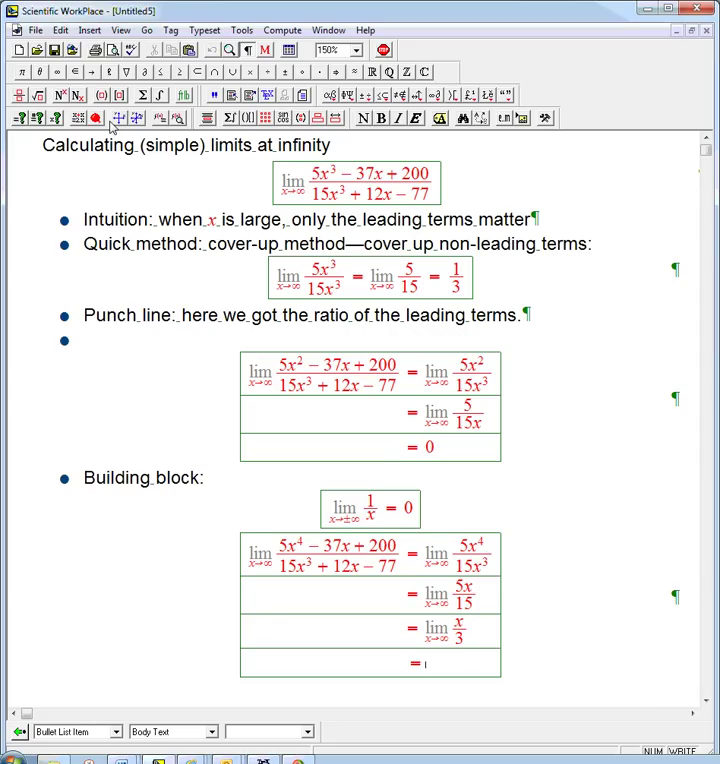
click(57, 71)
- Paste a copy of the finished derivation table below it
click(238, 555)
key(shift+Right)
key(Right)
key(ctrl+v)
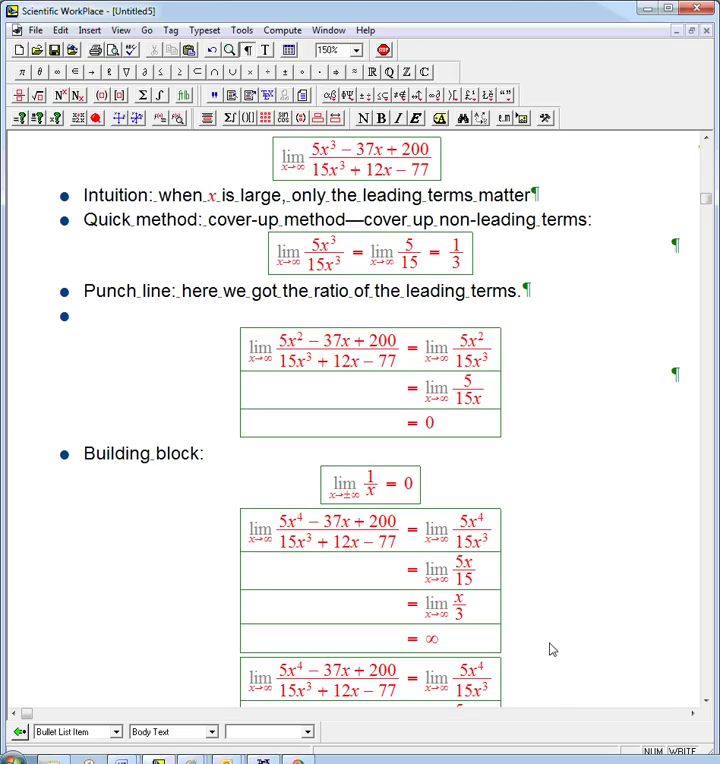
click(706, 701)
click(706, 701)
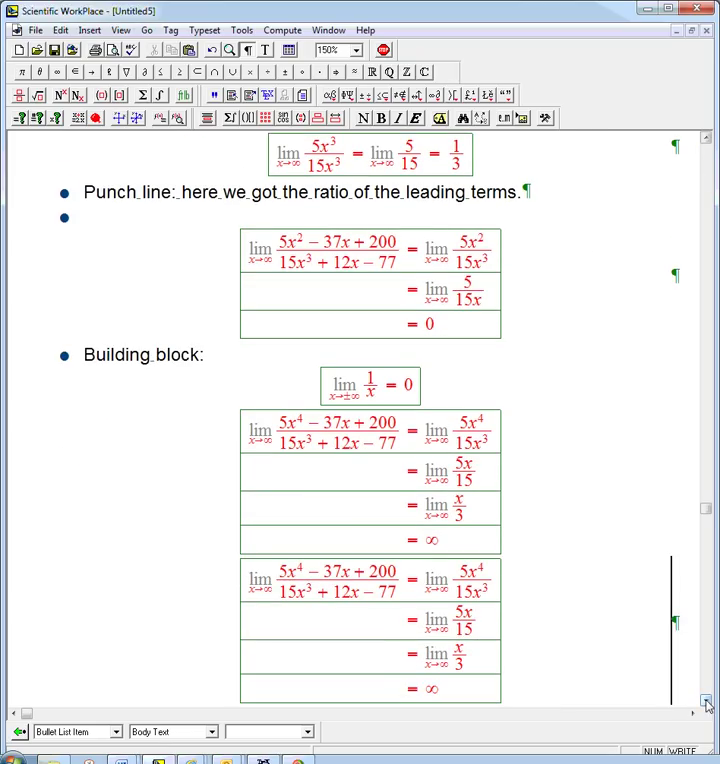
- Change each copied lim subscript to x→−∞ and the final result to −∞
click(283, 592)
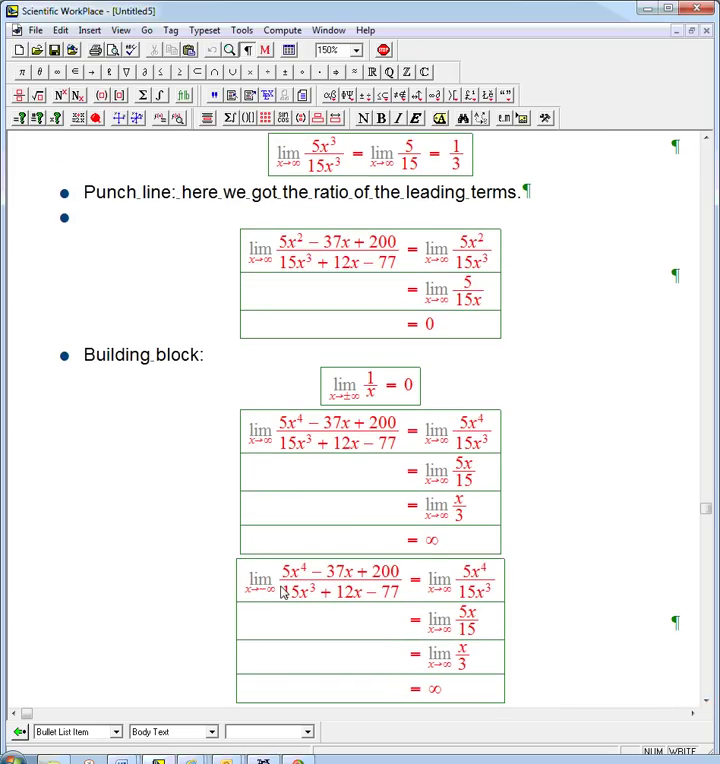
click(450, 598)
text(-)
click(440, 630)
text(-)
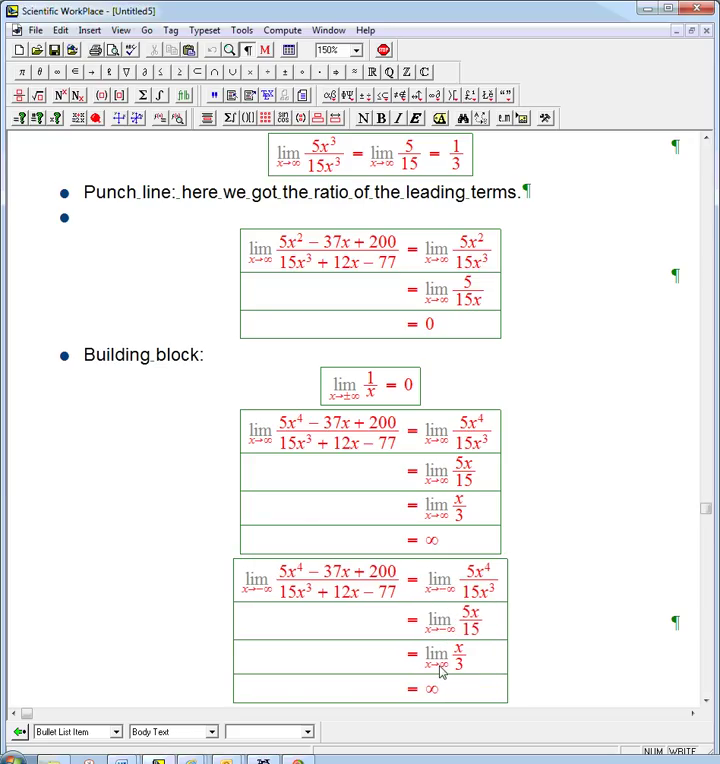
click(439, 668)
text(-)
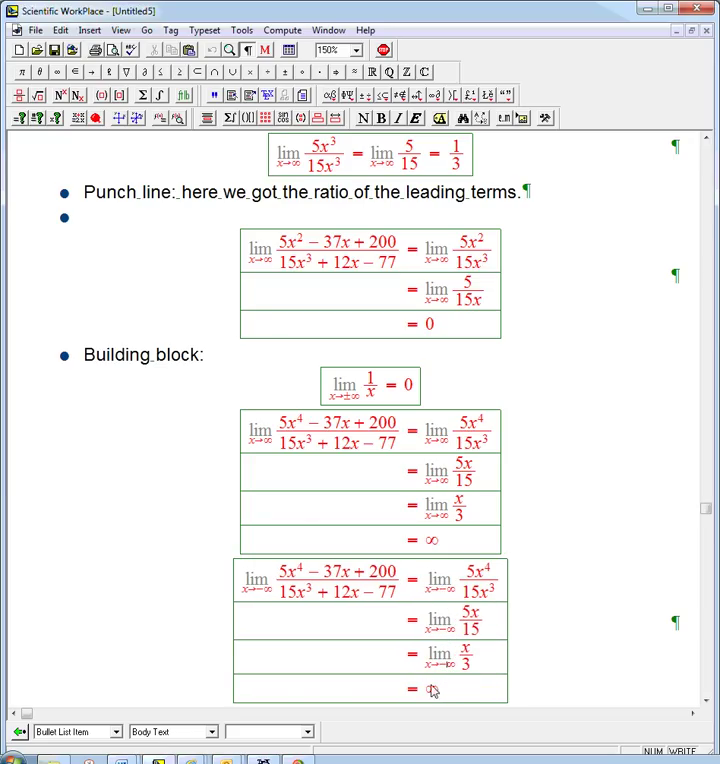
click(433, 692)
text(-)
- Change the cover-up example's limit subscript to x→−∞
click(713, 137)
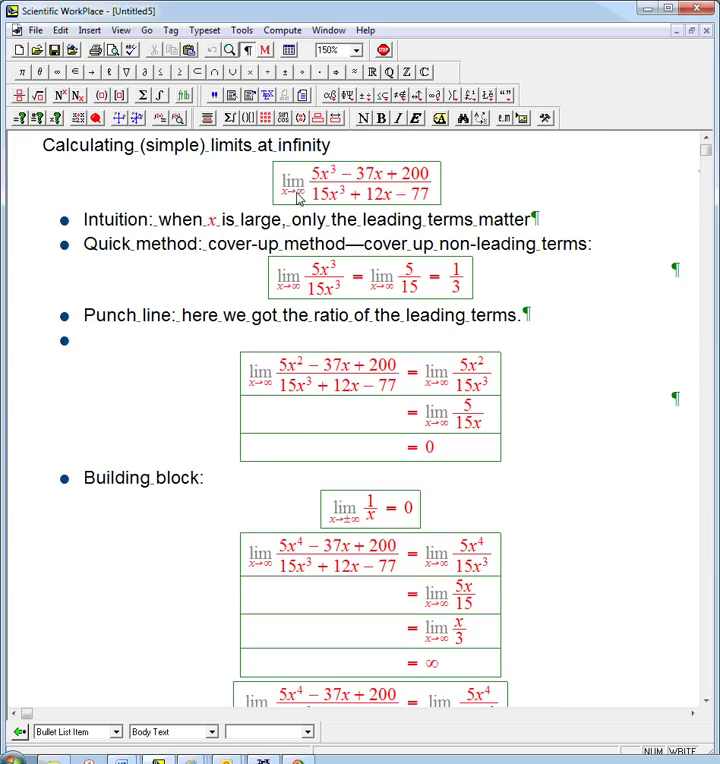
click(297, 197)
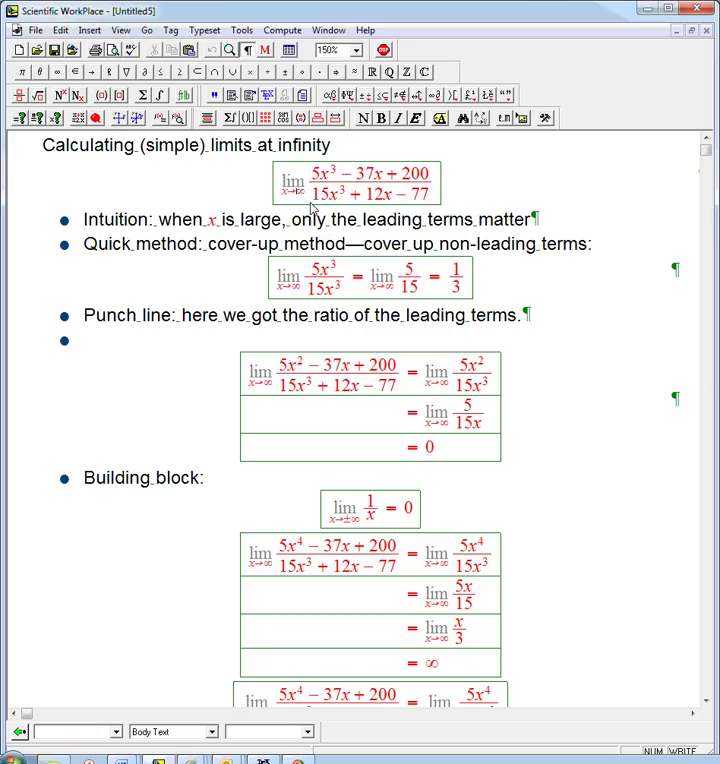
click(294, 289)
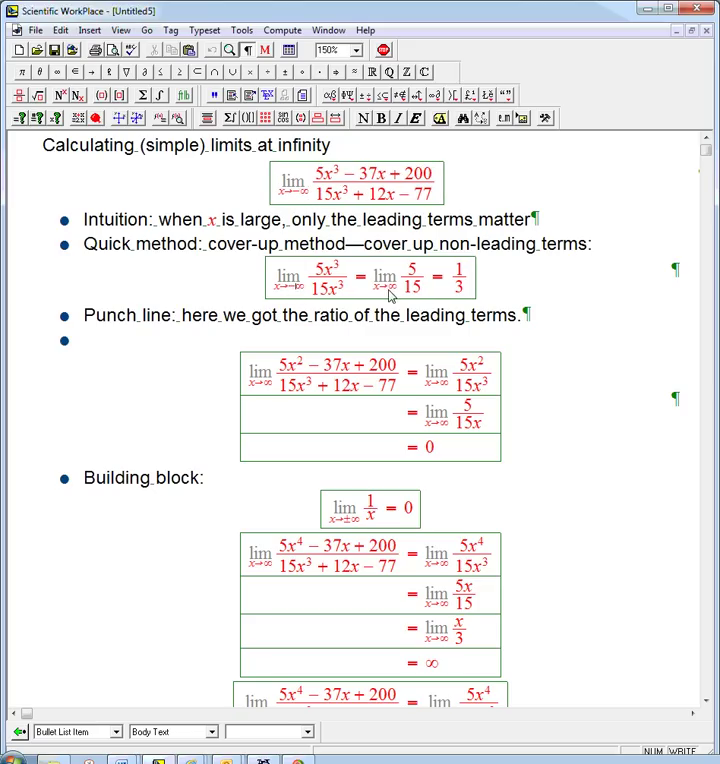
text(-)
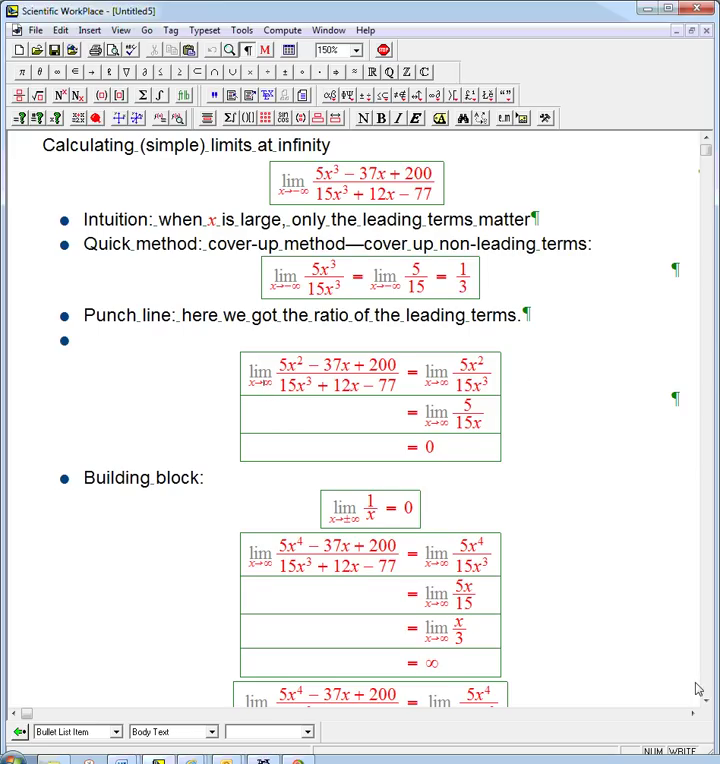
scroll(703, 700, down, 5)
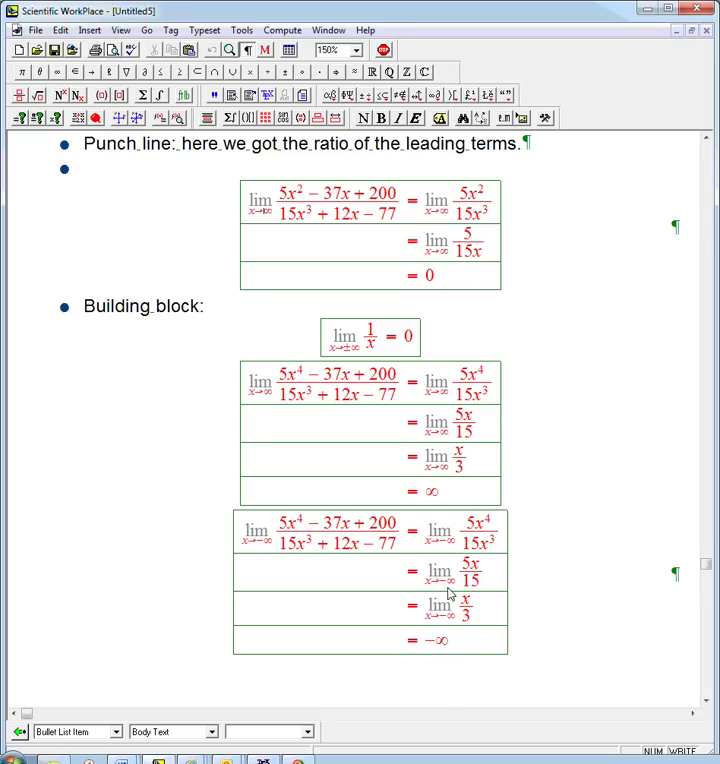
- Negate the leading terms to −5x⁴, −5x and −x, and change the result to ∞
click(281, 526)
text(-)
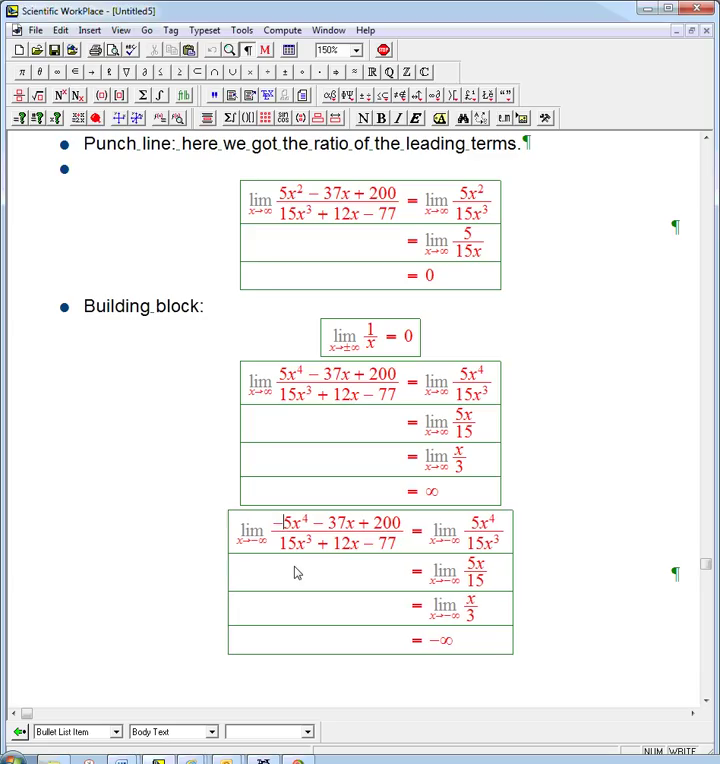
click(468, 565)
text(-)
click(470, 601)
text(-)
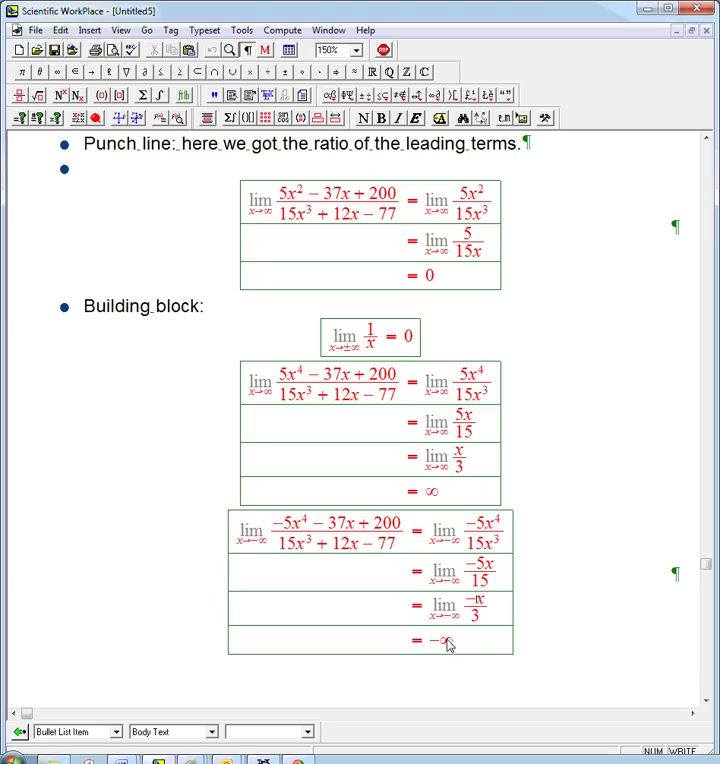
click(445, 644)
key(BackSpace)
- Highlight the punch line sentence, then review the notes and derivations
click(706, 141)
click(706, 141)
drag(86, 214, 532, 218)
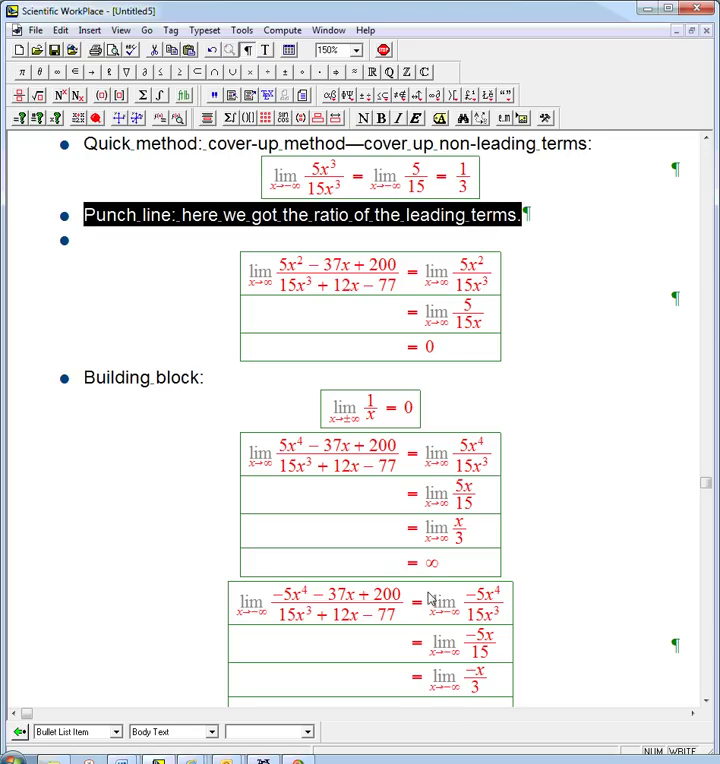
click(530, 214)
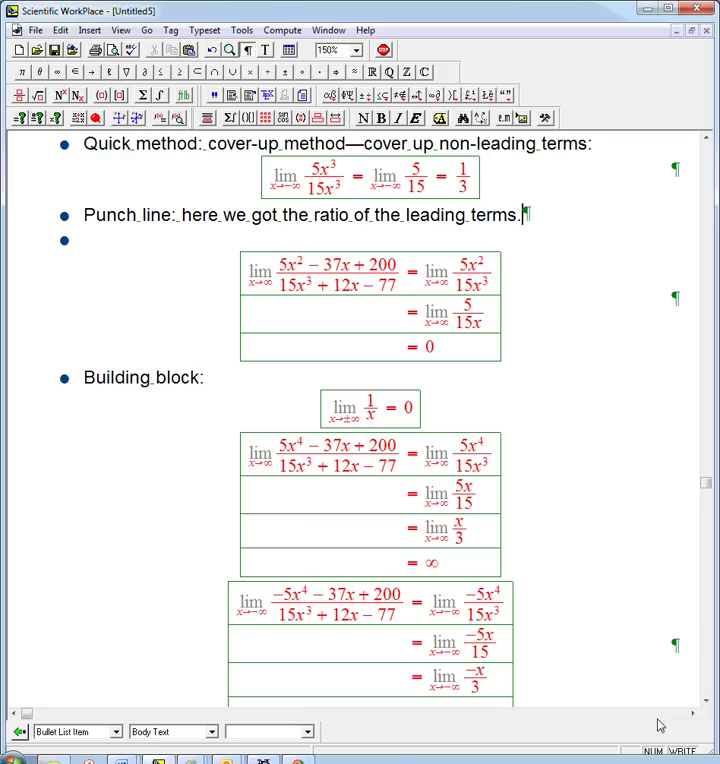
click(705, 701)
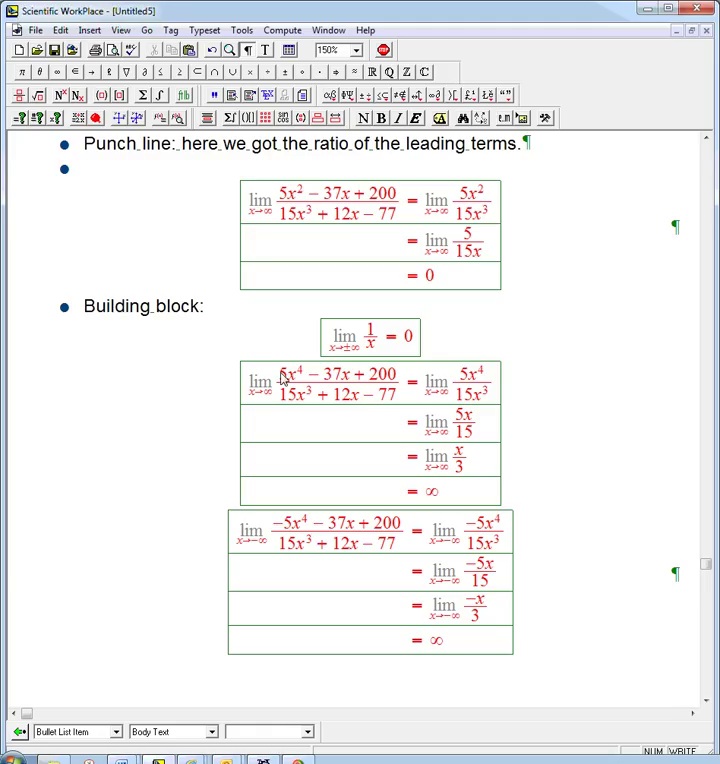
click(706, 141)
click(706, 141)
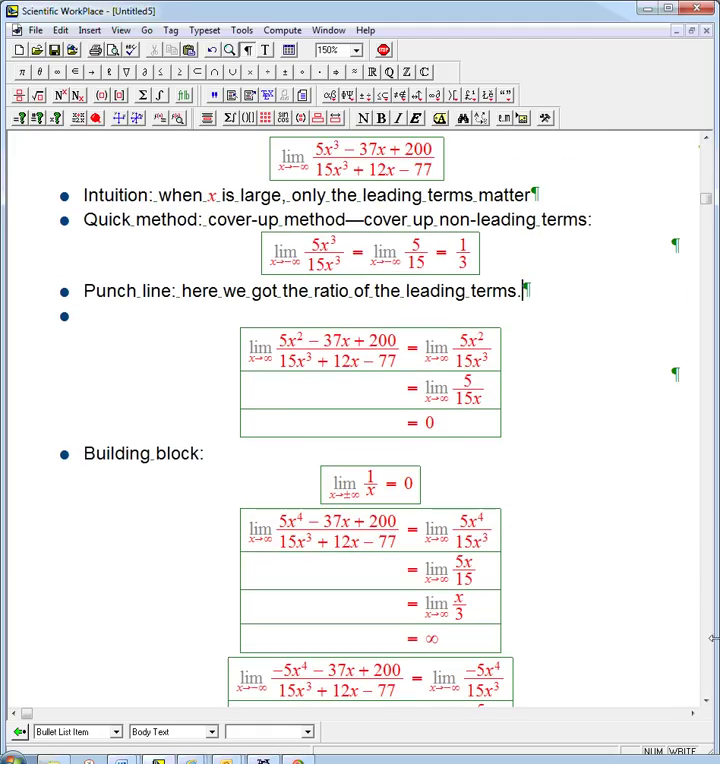
click(706, 702)
click(706, 702)
click(706, 702)
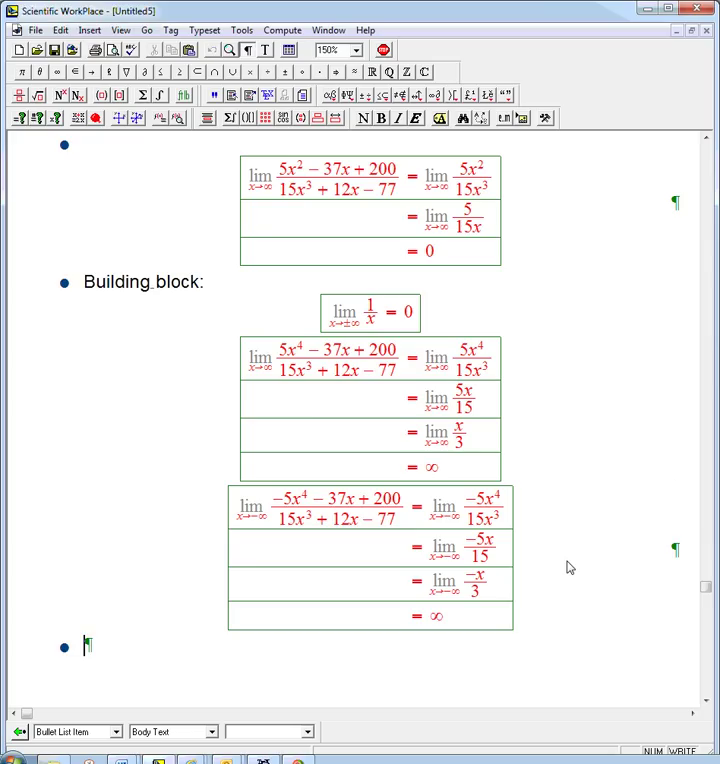
- Start a new display with lim and the subscript x→∞
key(ctrl+shift+d)
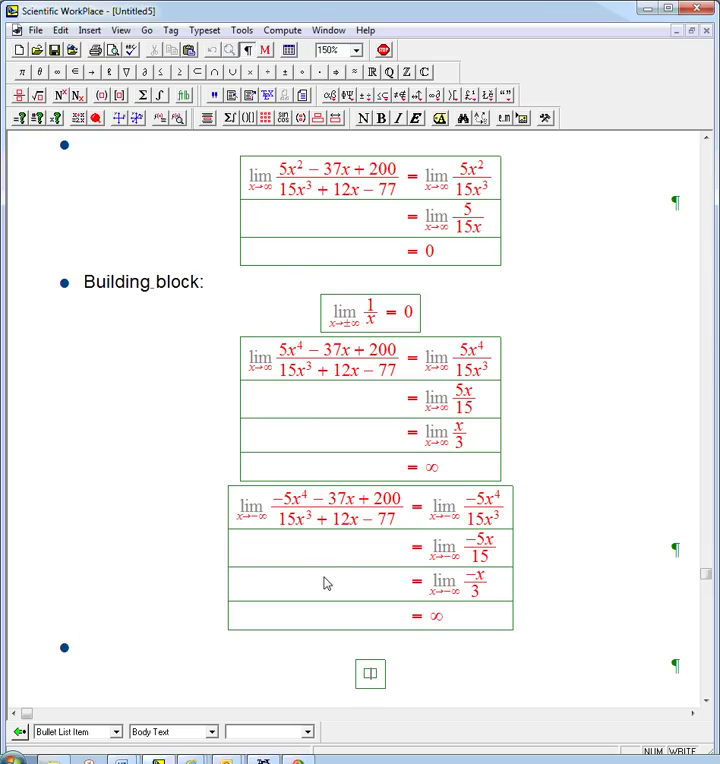
text(lim)
key(ctrl+l)
text(x)
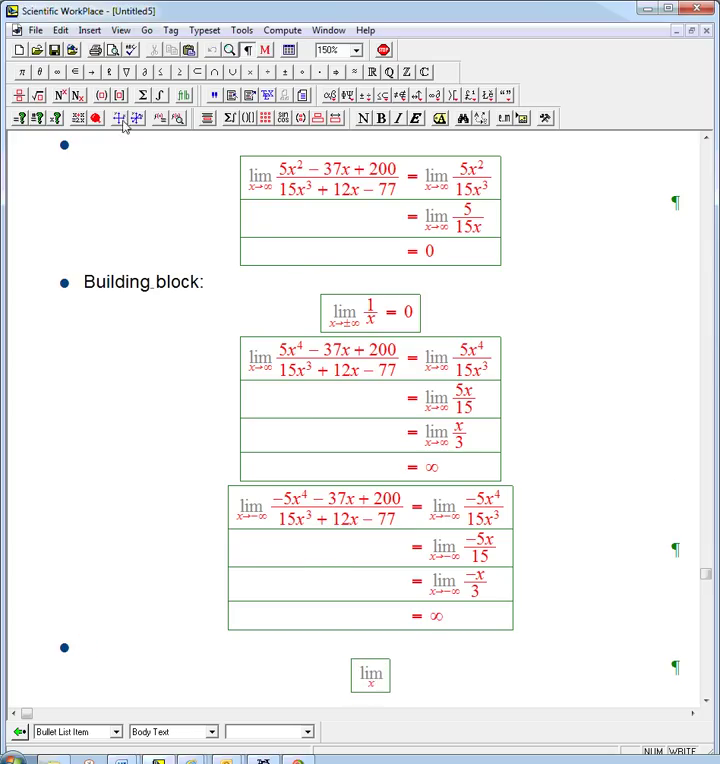
click(91, 71)
click(57, 71)
- Enter the expression 0.001x³ − 1000000x² after the limit
text(0.001x)
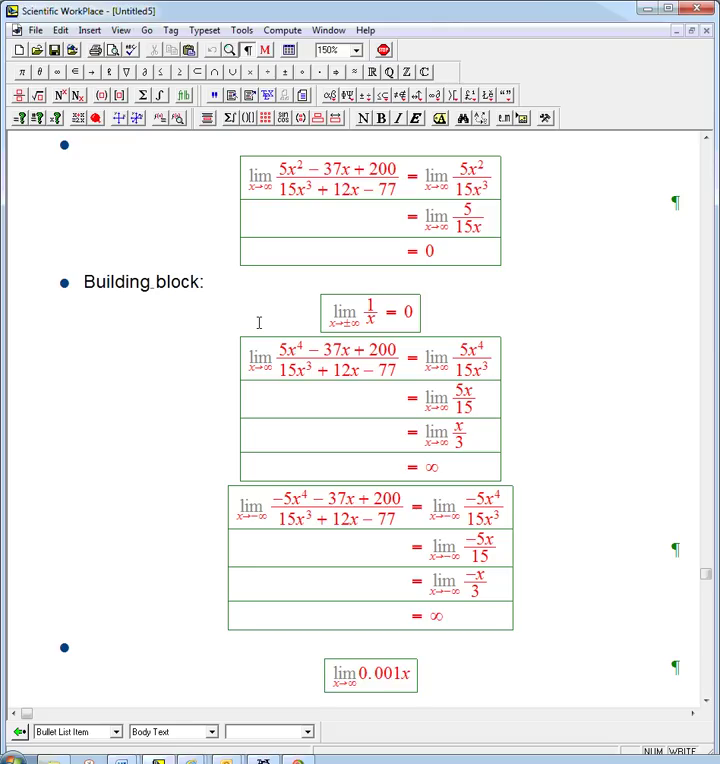
key(ctrl+h)
text(2)
key(Right)
text(=)
key(BackSpace)
text(-1000000x)
key(ctrl+h)
text(2)
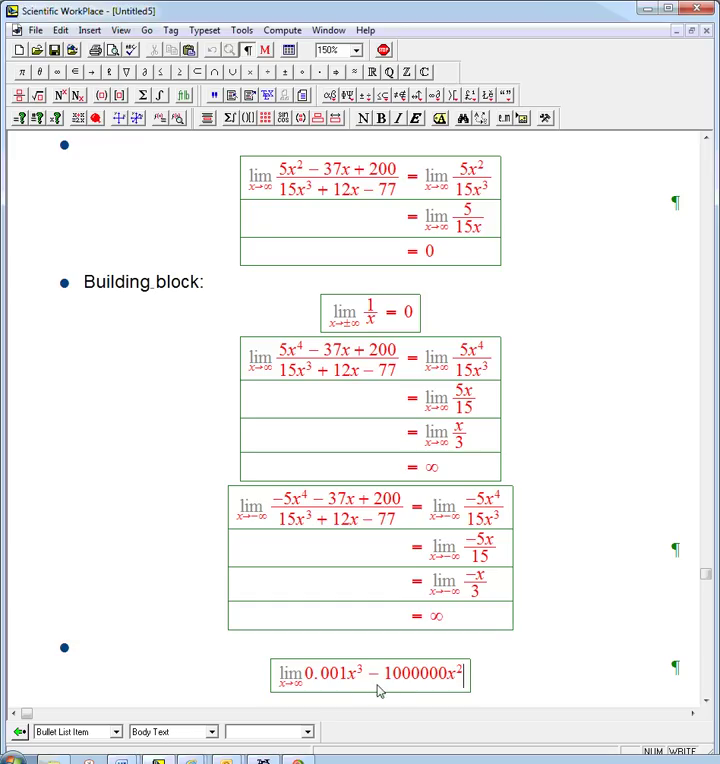
- Highlight the 0.001x³ and −1000000x² terms to contrast their small and large coefficients
drag(307, 687, 362, 684)
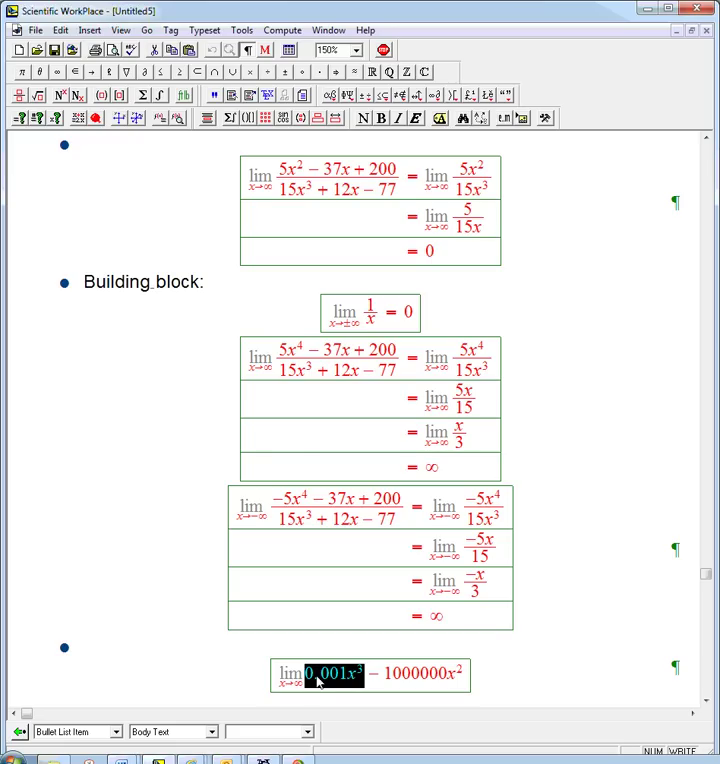
click(385, 680)
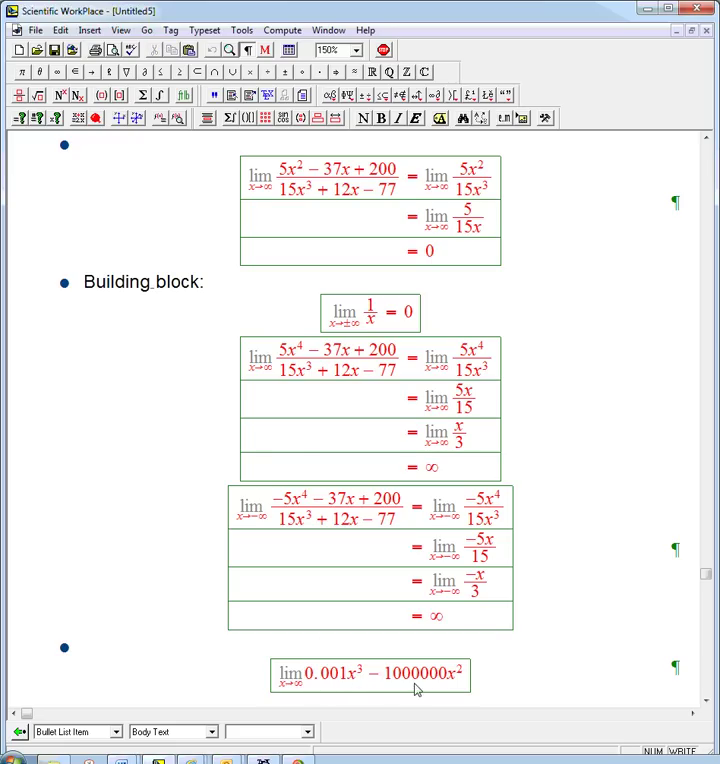
shift+click(466, 684)
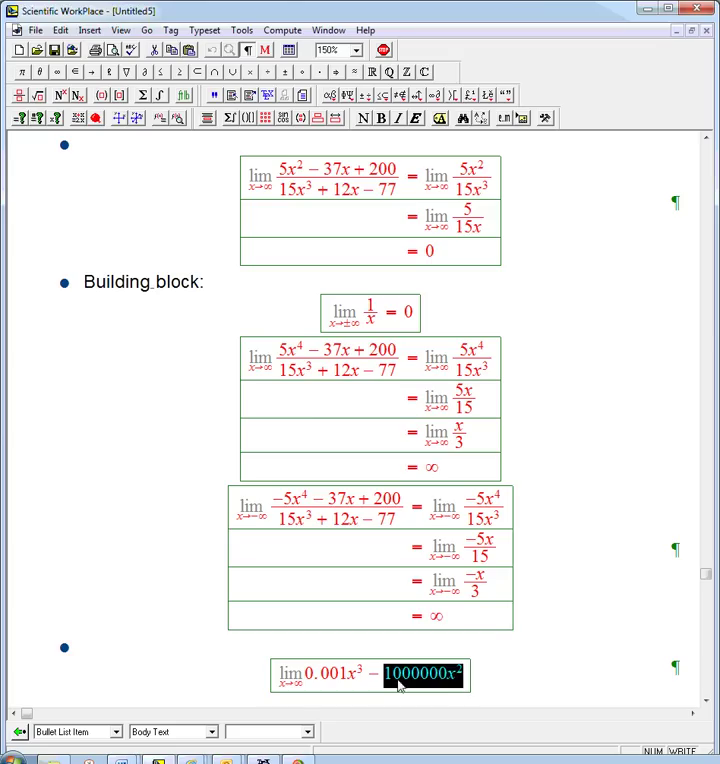
click(368, 680)
shift+click(466, 684)
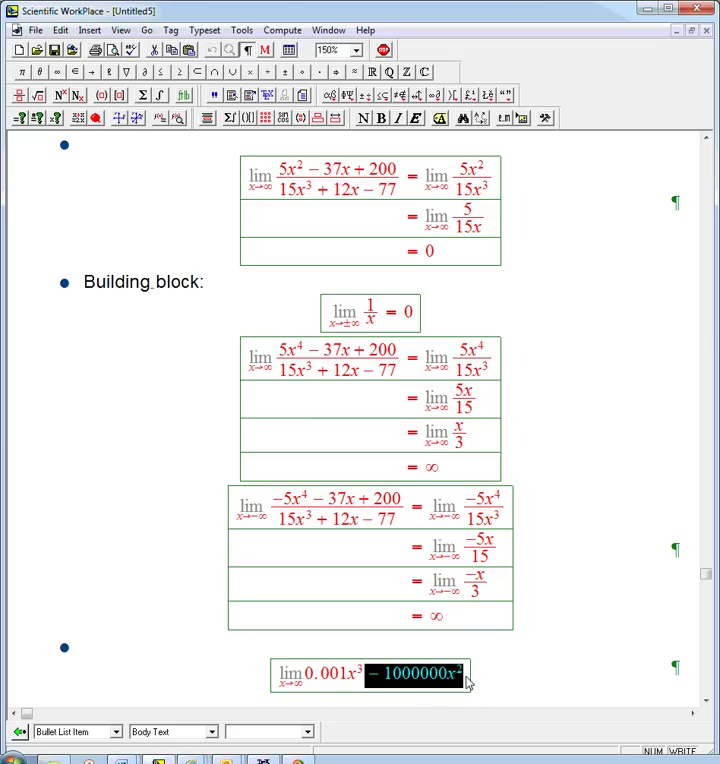
click(331, 680)
click(420, 680)
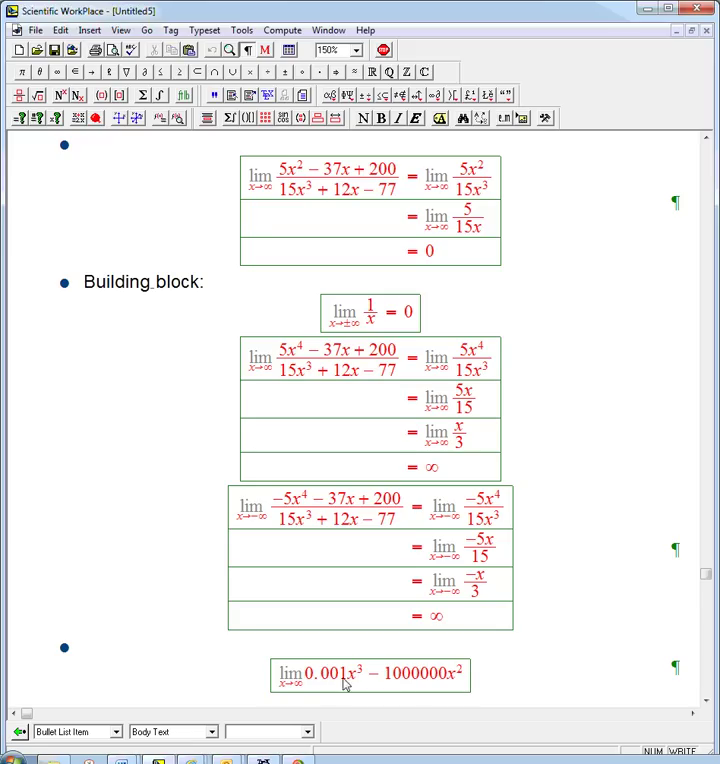
click(481, 687)
key(ctrl+d)
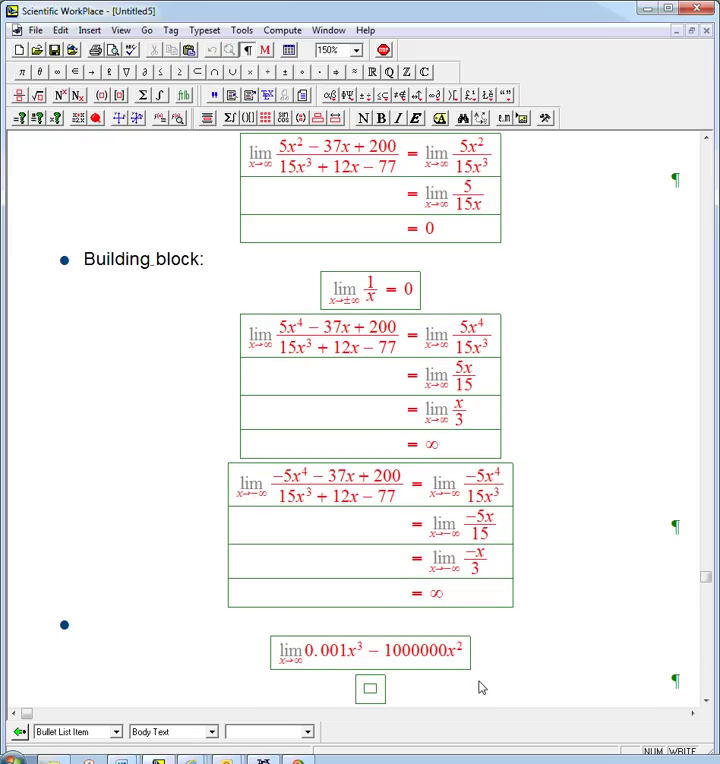
text(0.00)
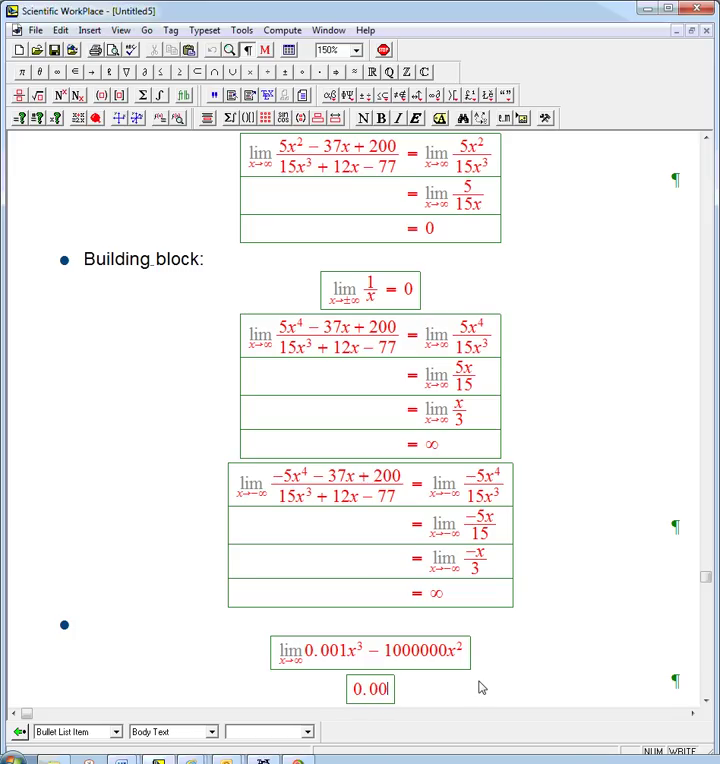
text(1()
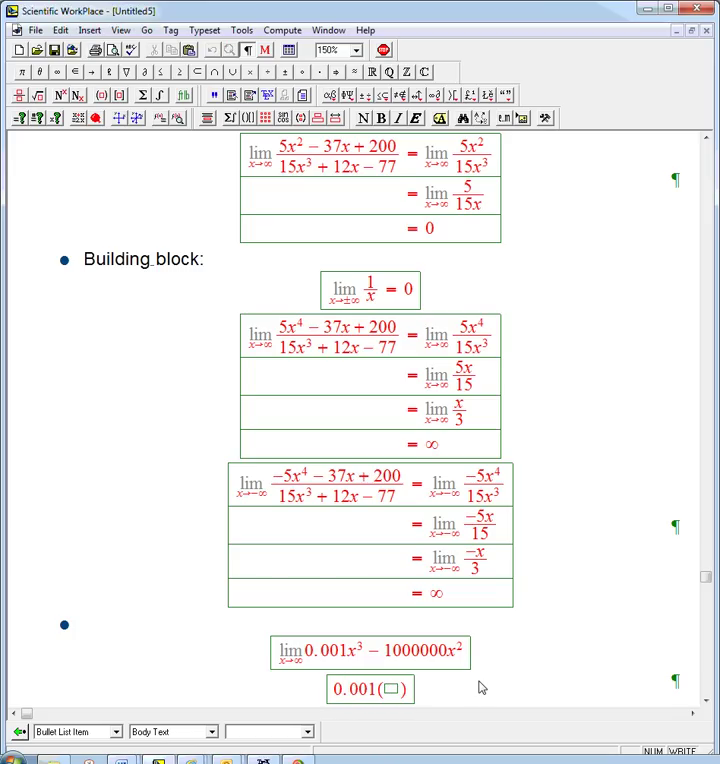
text(1000)
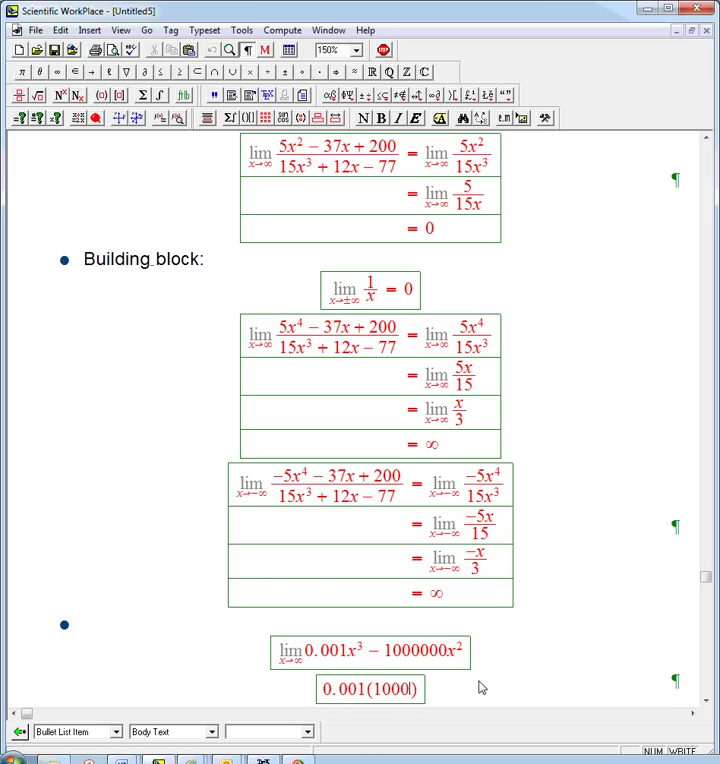
text(000)
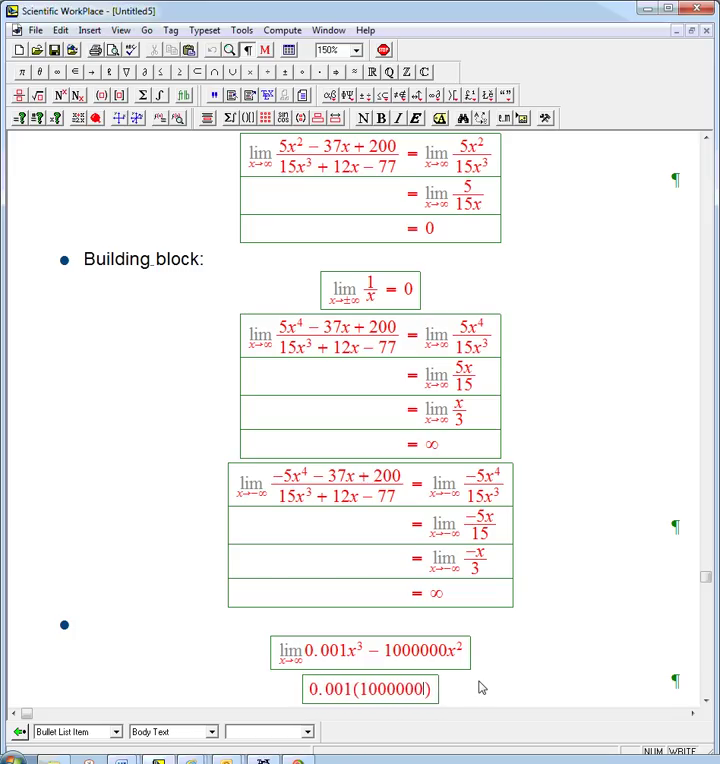
text(000)
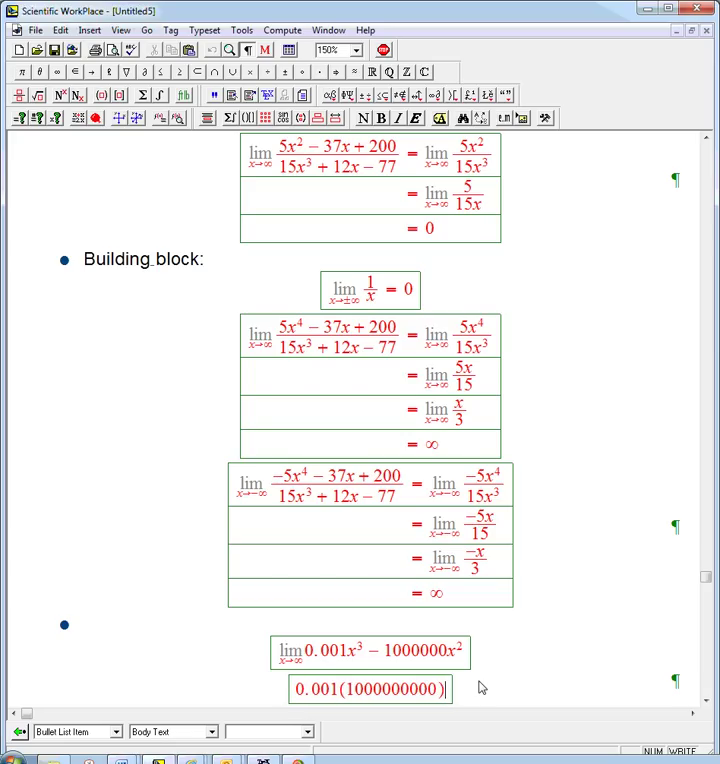
key(ctrl+h)
text(3)
key(Right)
text(-)
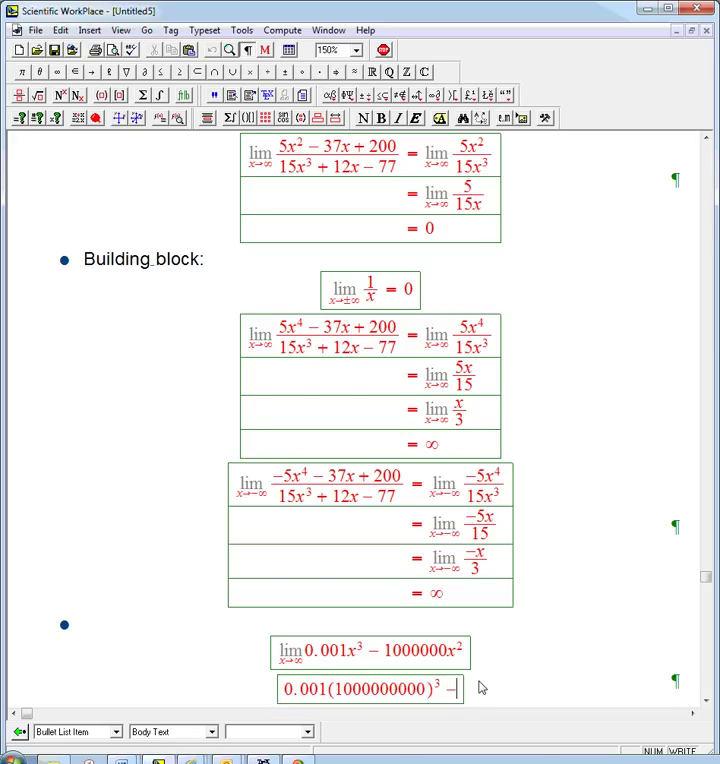
text(100000)
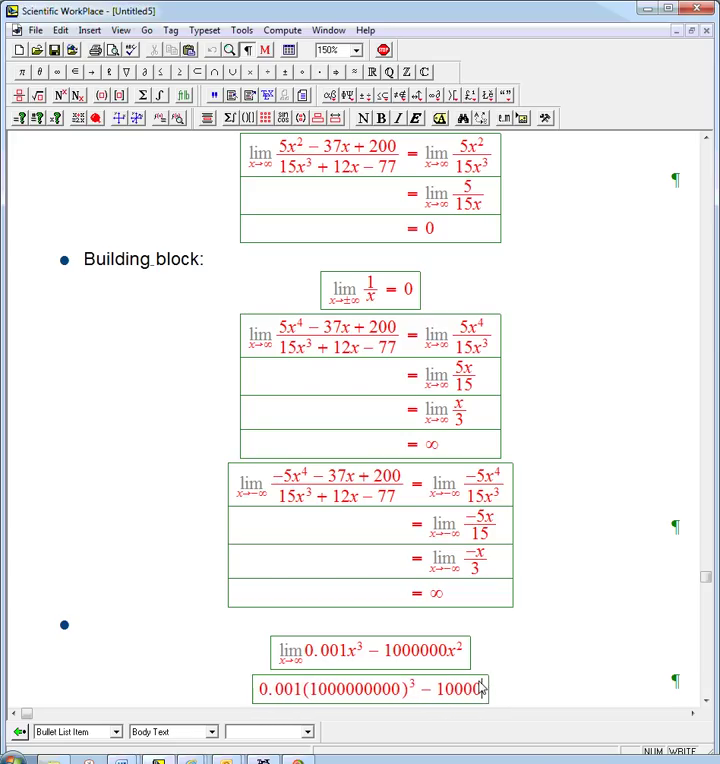
text(0(10)
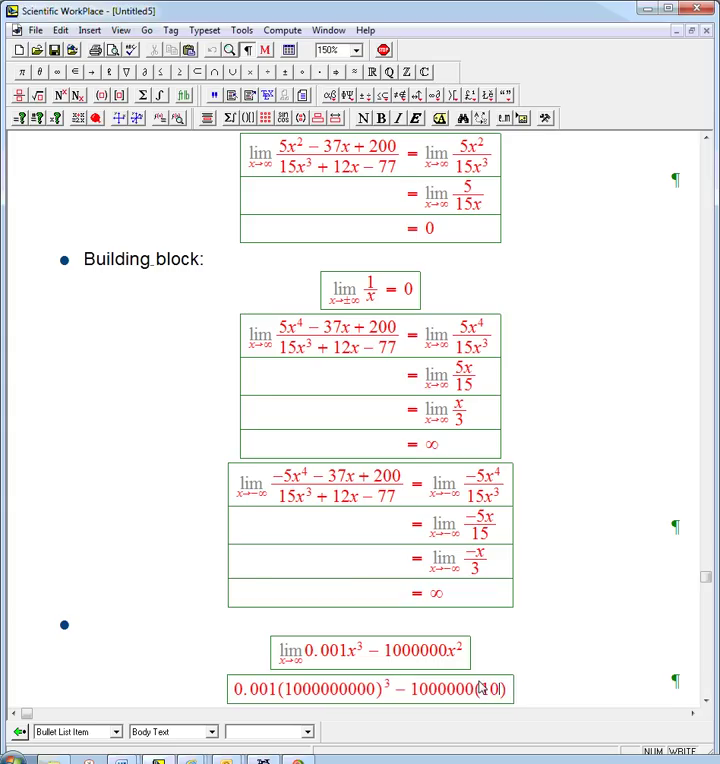
text(00000000)
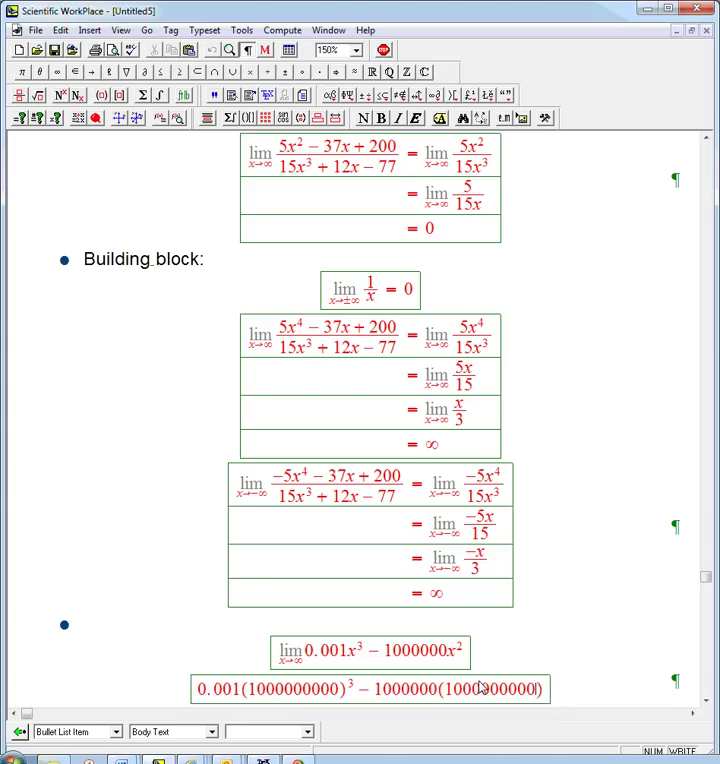
key(ctrl+h)
text(2)
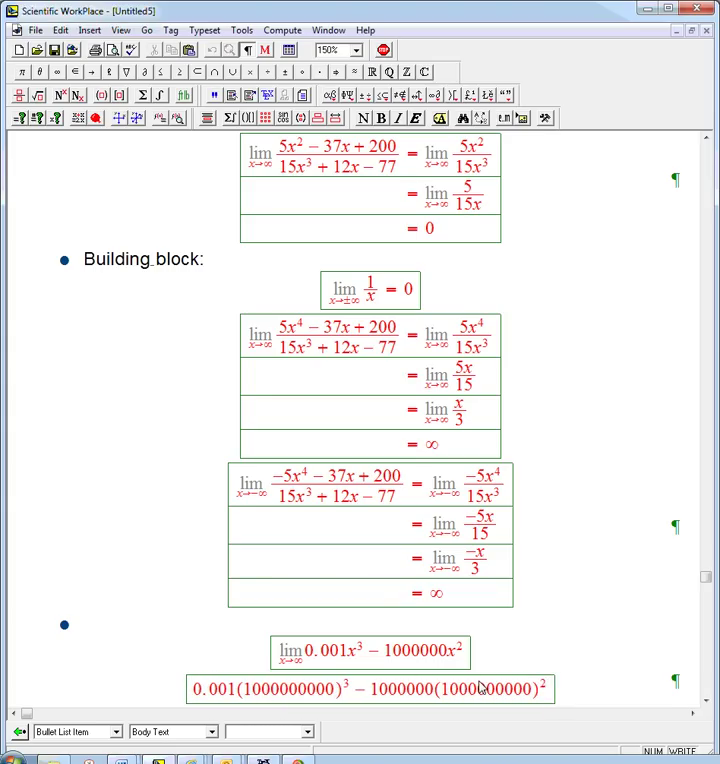
- Evaluate that expression numerically, giving −1.5259×10⁻⁵
key(shift+Left)
key(shift+Left)
key(shift+Left)
key(shift+Left)
key(shift+Left)
key(shift+Left)
key(shift+Left)
key(shift+Left)
key(shift+Left)
key(shift+Left)
key(shift+Left)
key(shift+Left)
key(shift+Left)
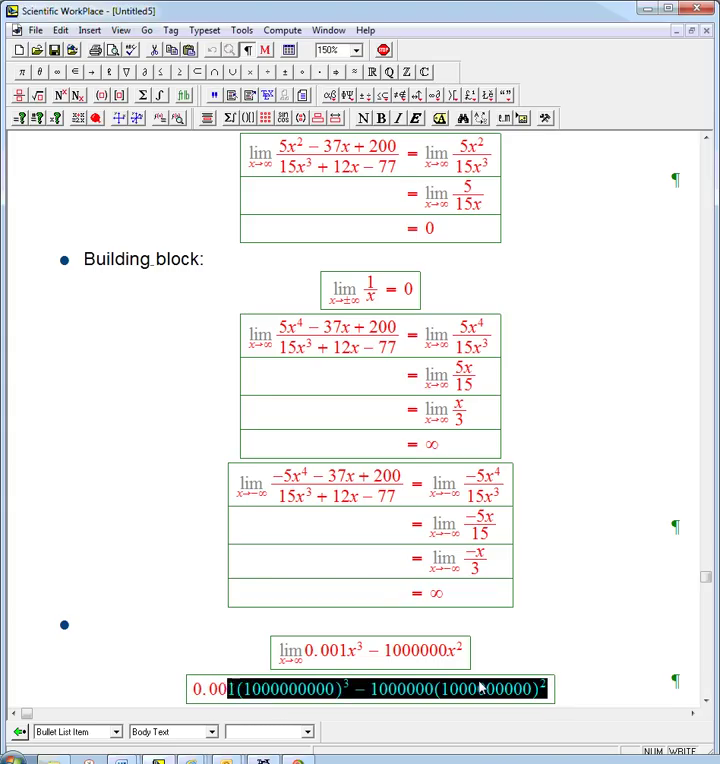
key(shift+Left)
key(shift+Left)
key(shift+Left)
key(shift+Left)
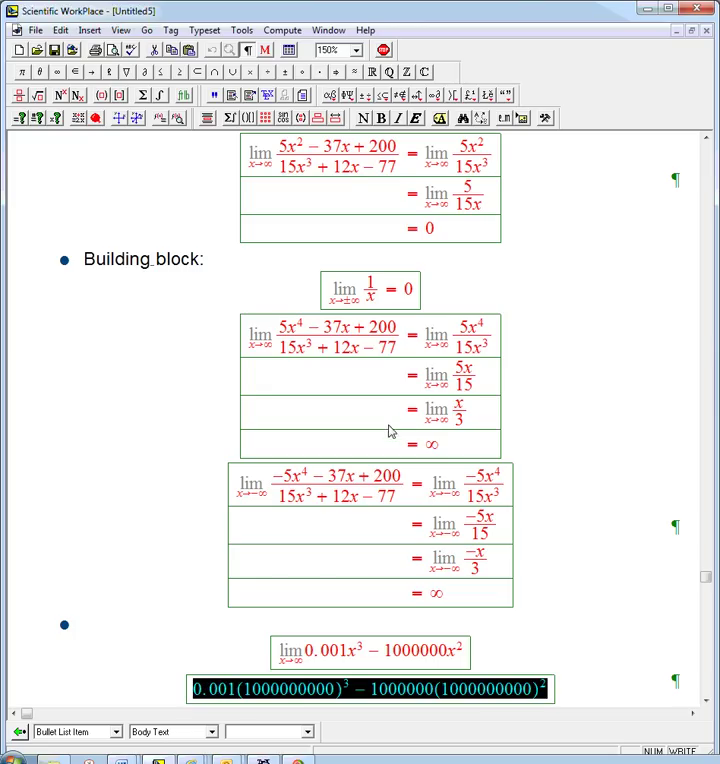
click(282, 30)
click(264, 66)
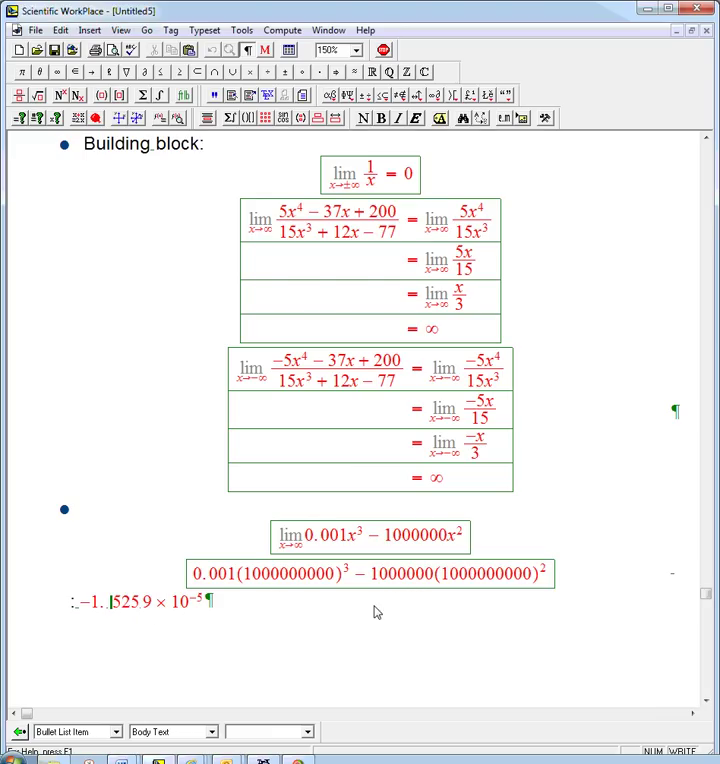
key(BackSpace)
key(BackSpace)
key(BackSpace)
key(BackSpace)
key(BackSpace)
key(BackSpace)
key(BackSpace)
key(BackSpace)
key(BackSpace)
key(BackSpace)
key(BackSpace)
key(BackSpace)
key(BackSpace)
key(BackSpace)
key(BackSpace)
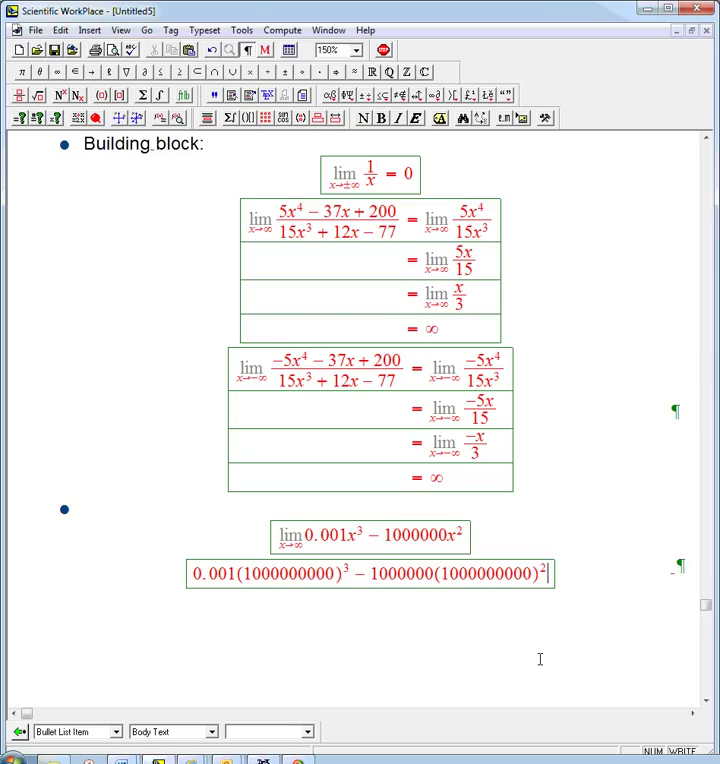
key(Return)
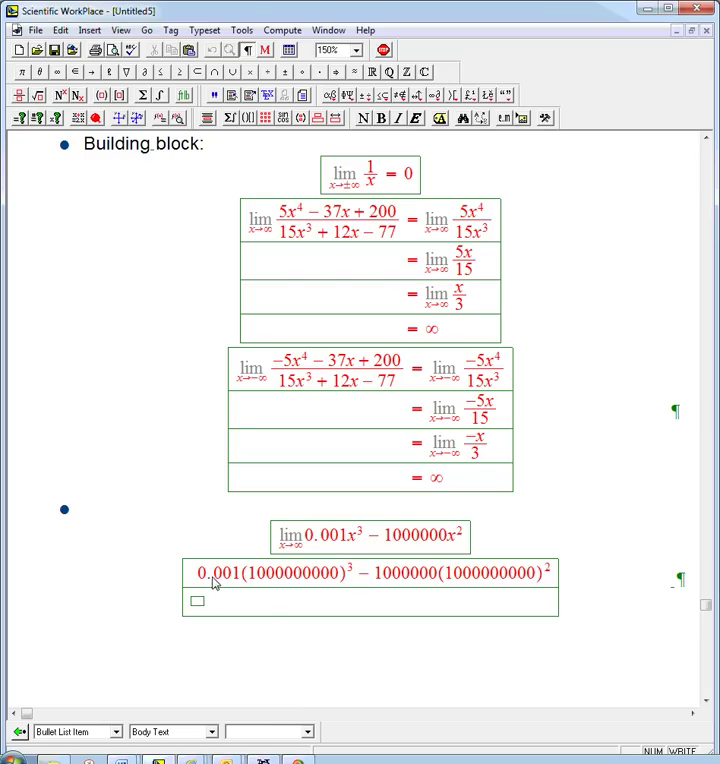
text(10^2)
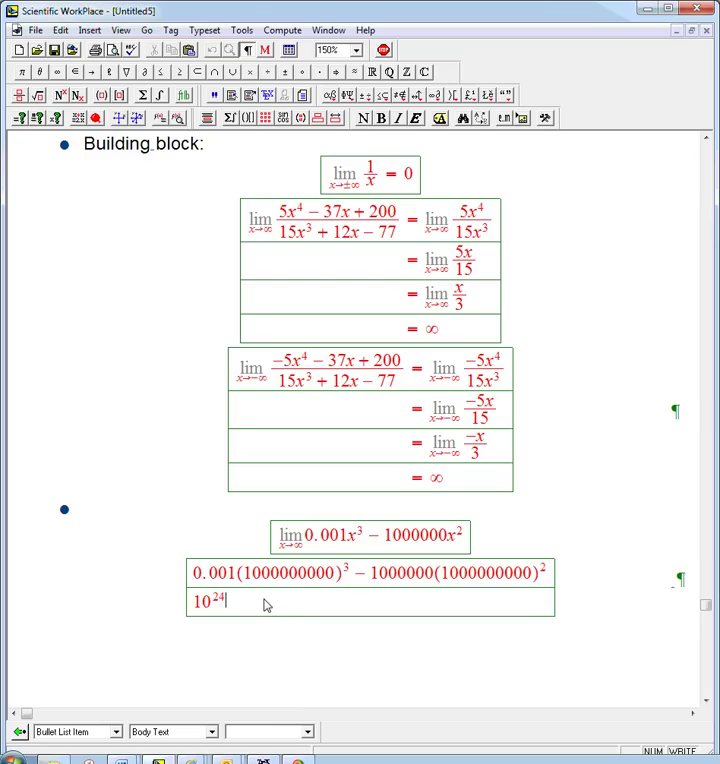
text(4)
key(Right)
text(-)
text(0)
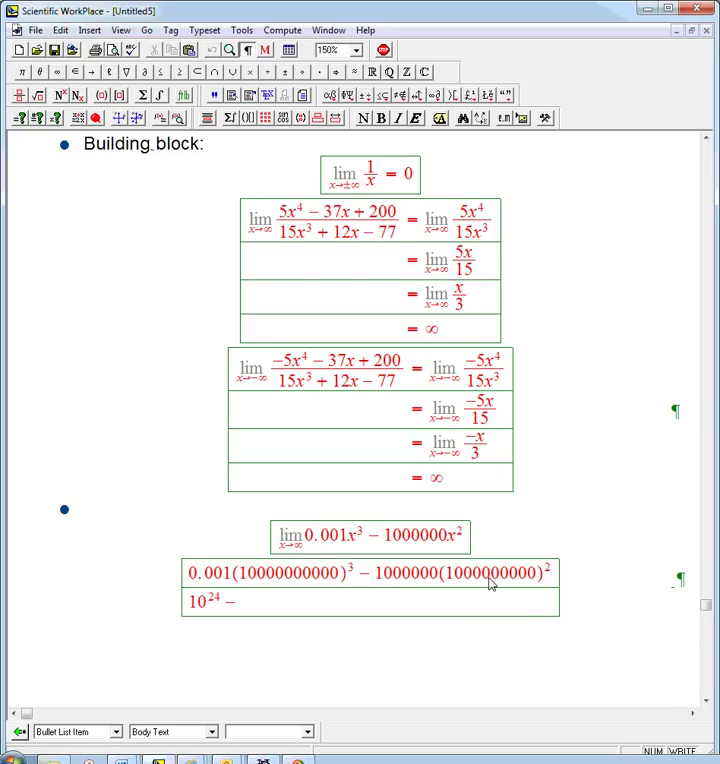
click(489, 584)
text(0)
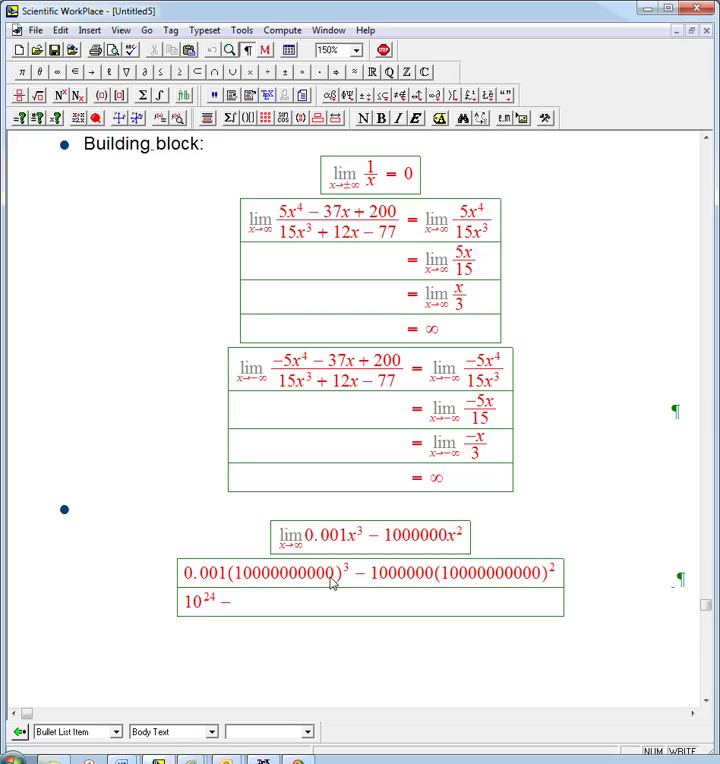
- Write 10²⁷ − 10²⁶ > 0 in the new row and add a third row
click(222, 600)
text(27)
click(240, 598)
text(10)
key(ctrl+h)
text(26 > 0)
key(Return)
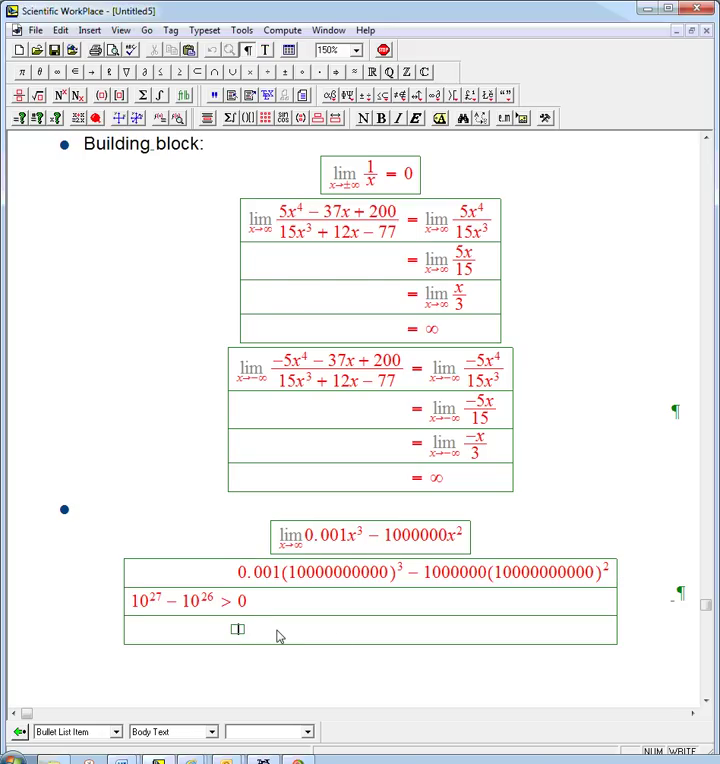
- Type 'keep going getting more positive' in the third row
text(keep going g)
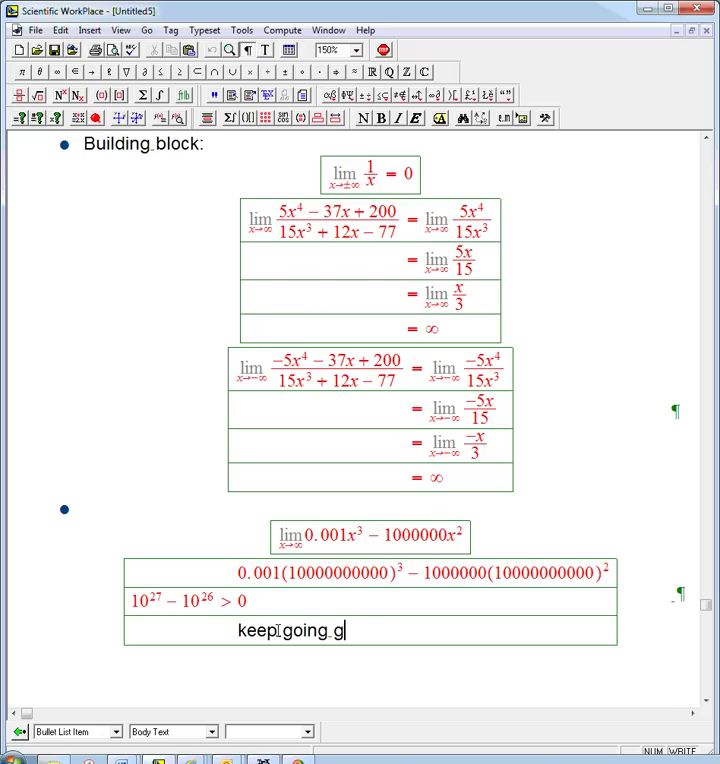
text(etting more positive!)
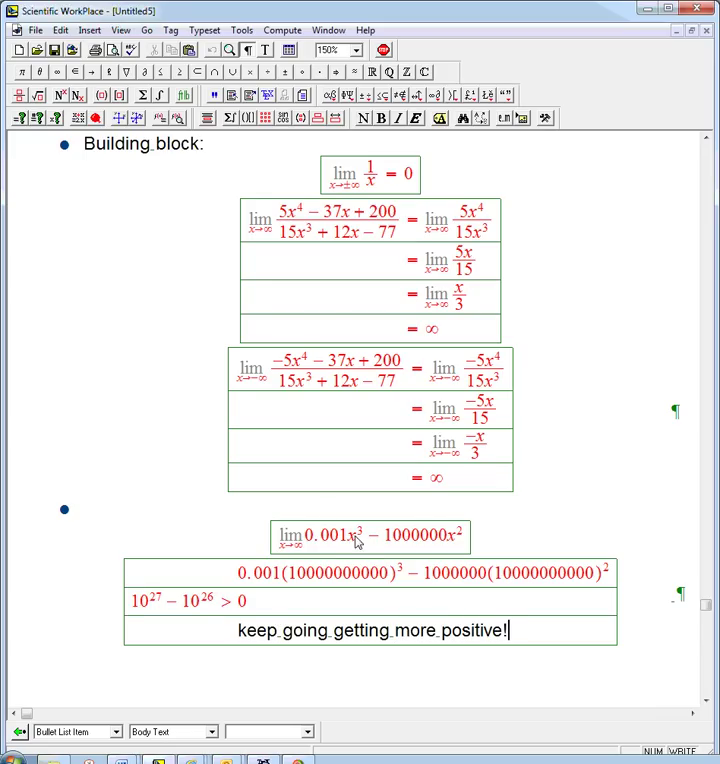
click(357, 540)
click(411, 538)
- Start a new bullet below the table holding an empty display
click(646, 646)
key(Return)
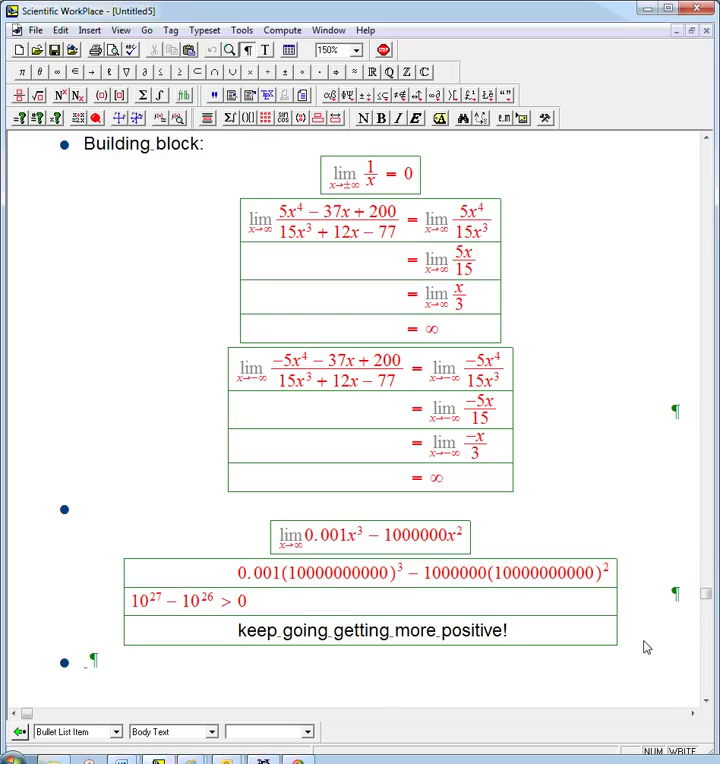
key(ctrl+shift+d)
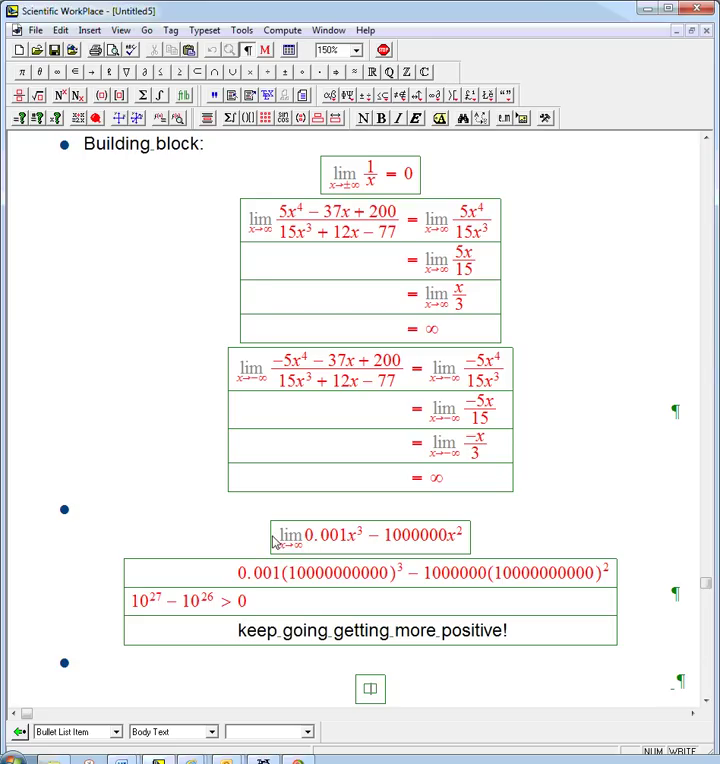
- End the limit with = ∞ and write 'can still cover up lower order terms' in the new display
text(=)
click(57, 72)
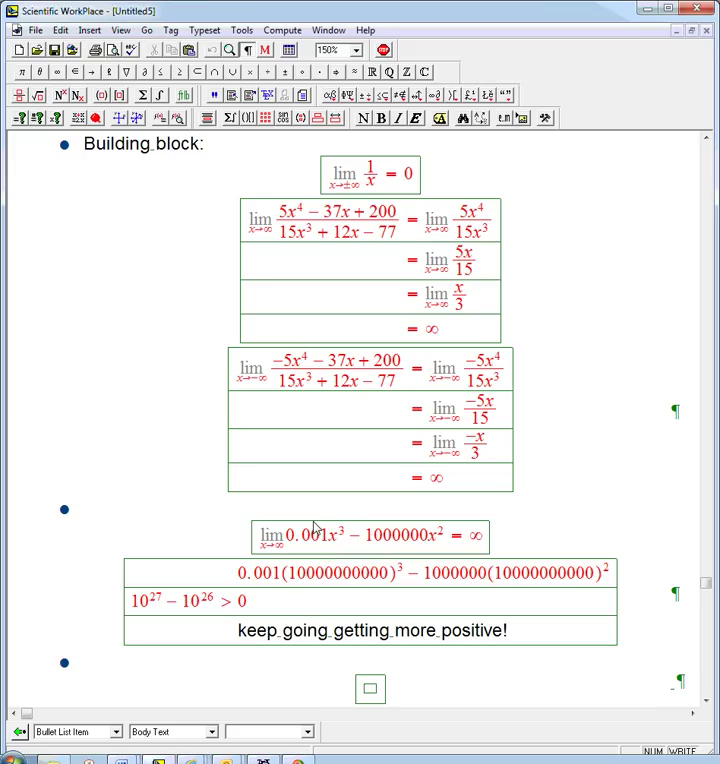
click(367, 689)
text(can still )
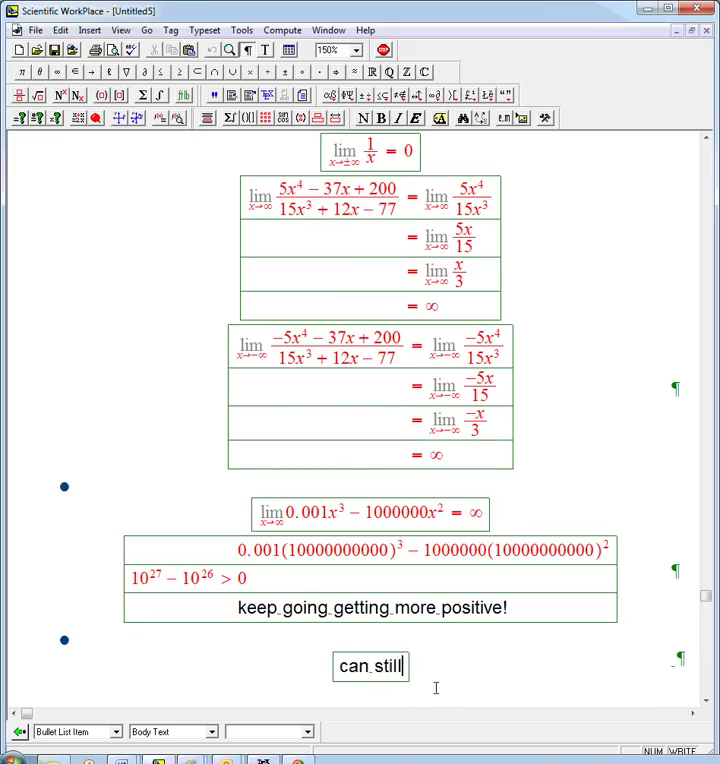
text(cover up lower )
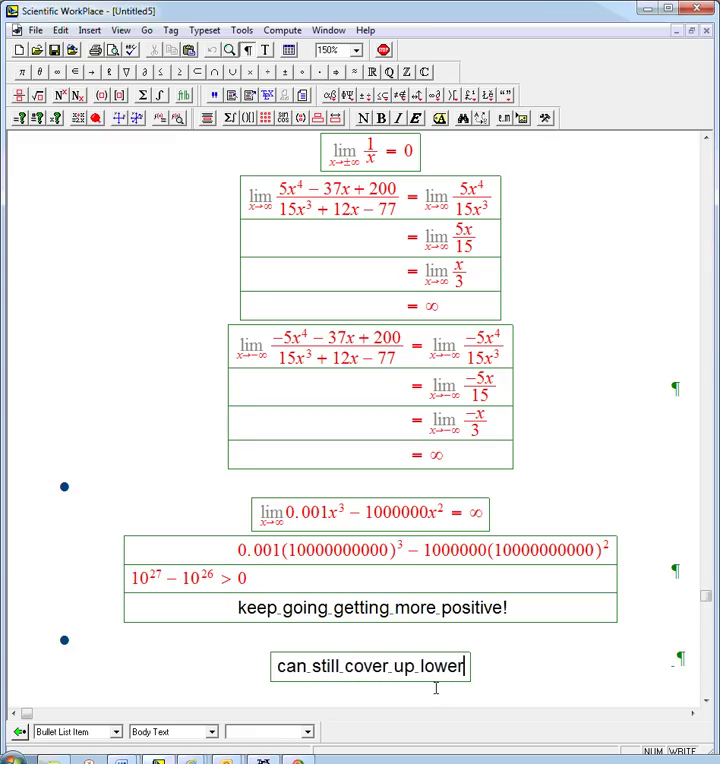
text(order terms)
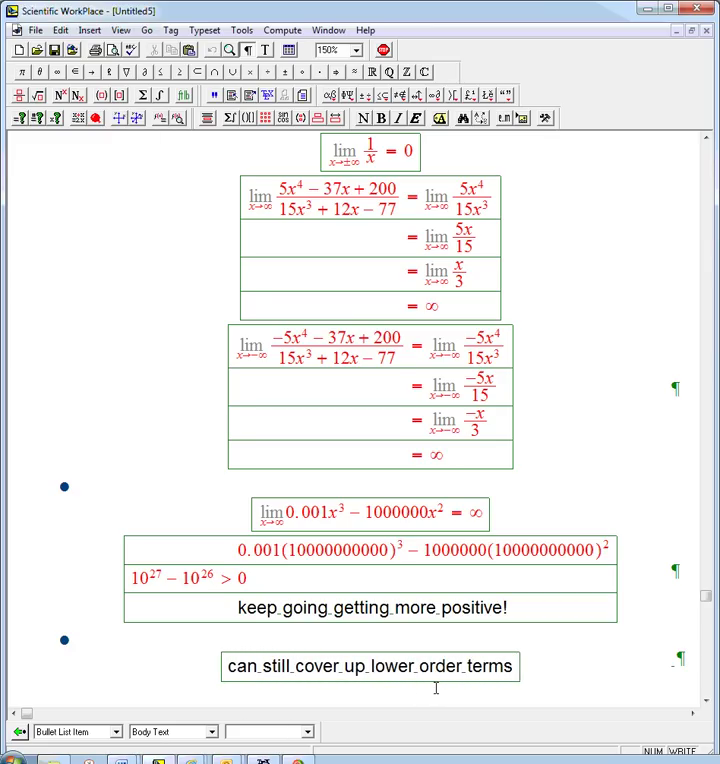